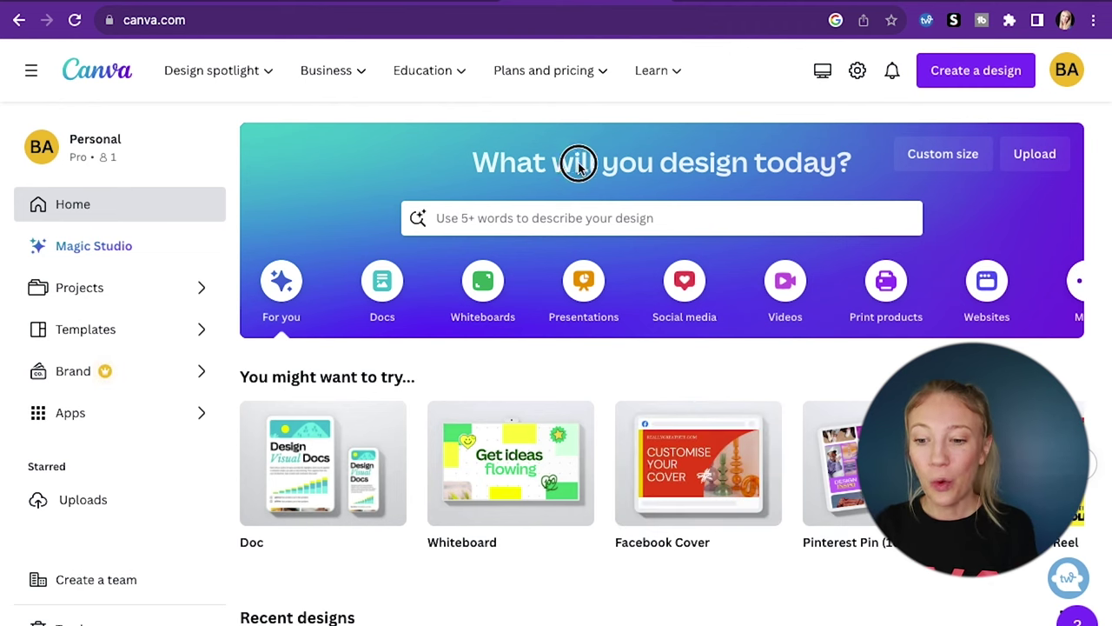
Search Canva's templates for 'checklist'.
{"action": "left_click", "coordinate": [603, 218]}
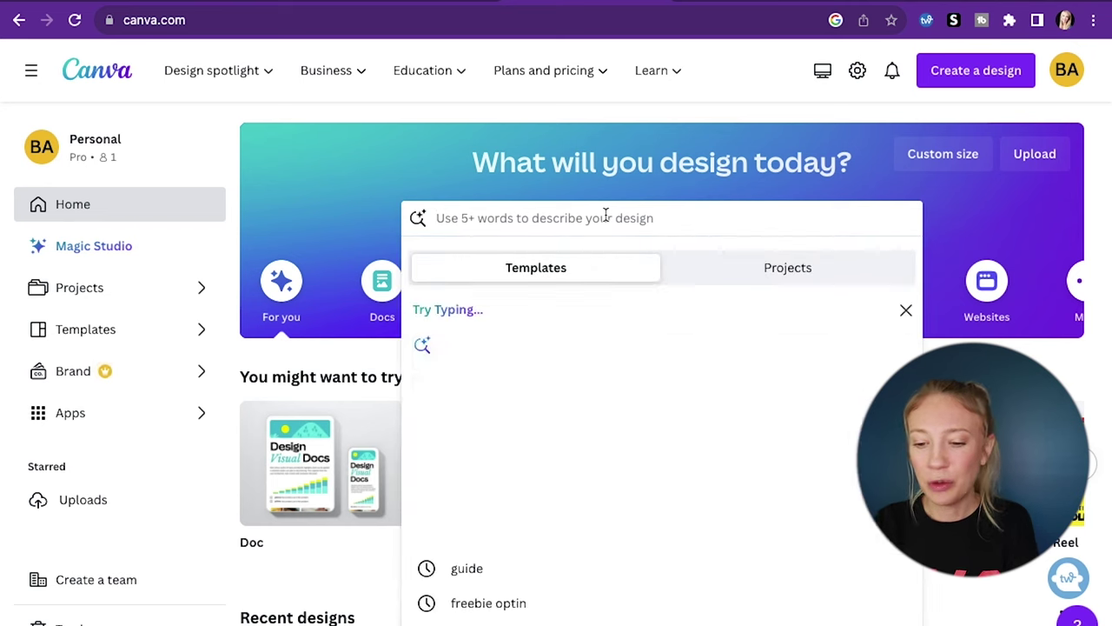
{"action": "type", "text": "checklist"}
{"action": "key", "text": "Return"}
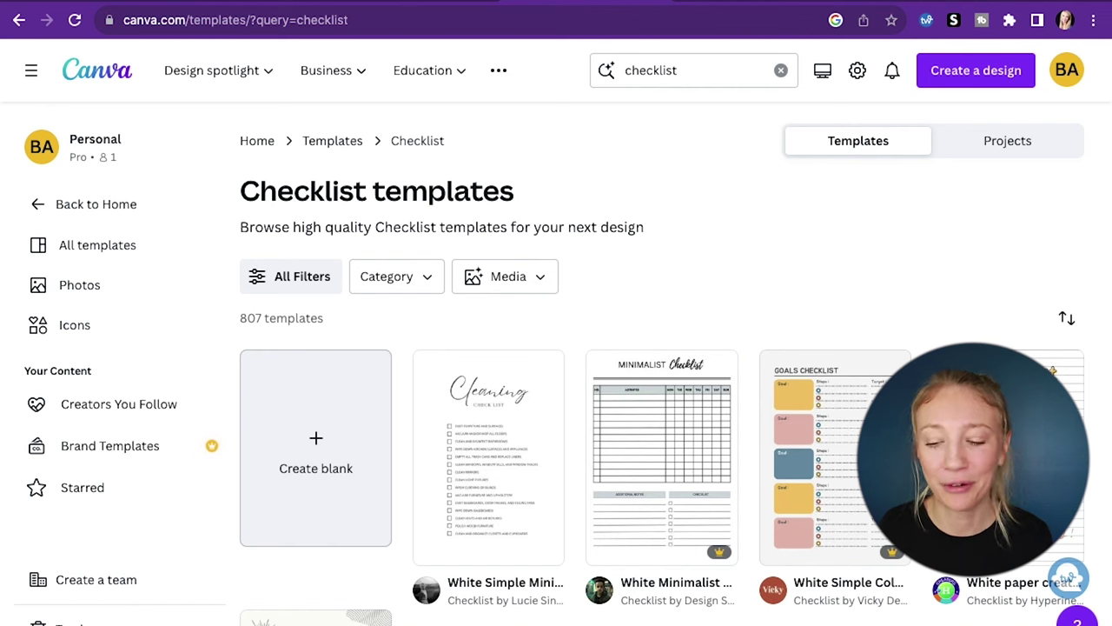
Open the Neutral and Pastel Modern Professional Cleaning Checklist template as an editable design.
{"action": "scroll", "coordinate": [778, 326], "scroll_direction": "down", "scroll_amount": 2}
{"action": "scroll", "coordinate": [780, 331], "scroll_direction": "down", "scroll_amount": 2}
{"action": "scroll", "coordinate": [780, 331], "scroll_direction": "down", "scroll_amount": 6}
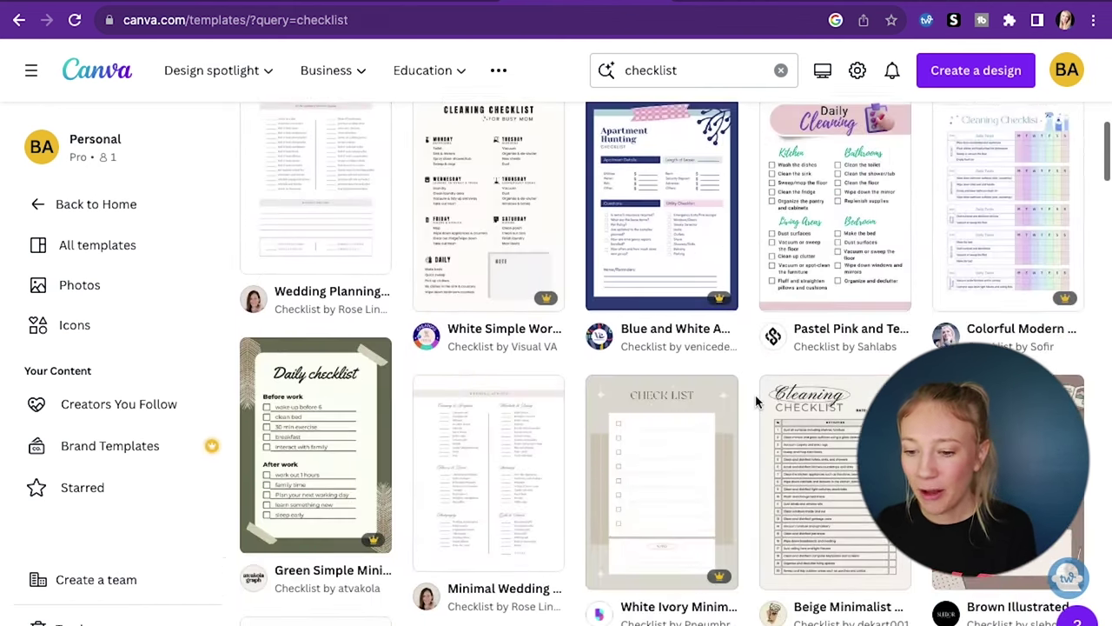
{"action": "scroll", "coordinate": [827, 325], "scroll_direction": "up", "scroll_amount": 1}
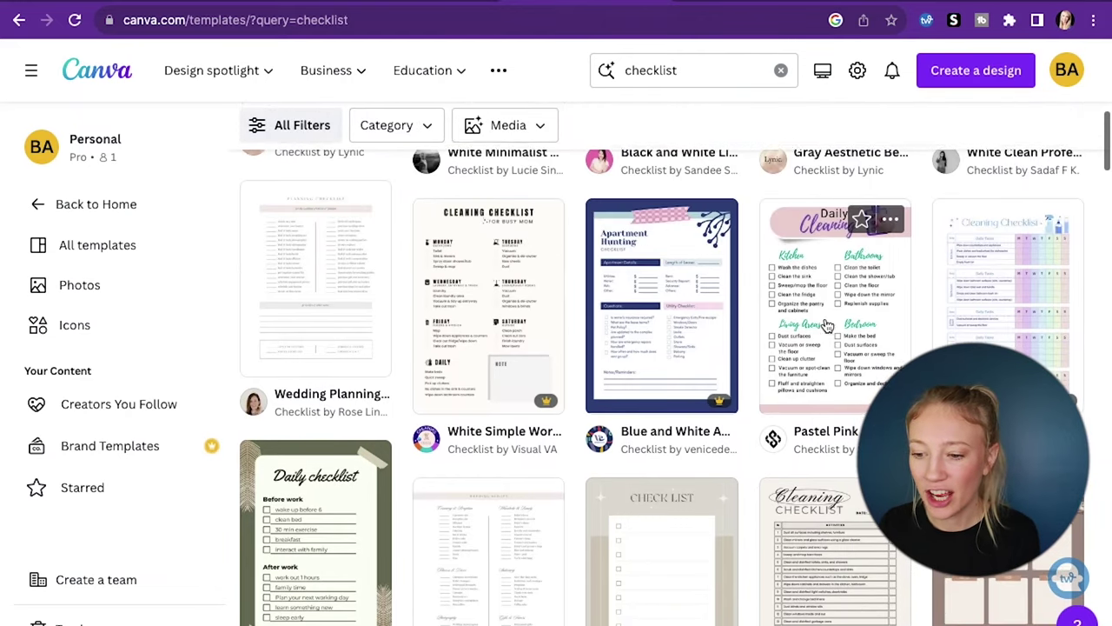
{"action": "scroll", "coordinate": [856, 285], "scroll_direction": "down", "scroll_amount": 5}
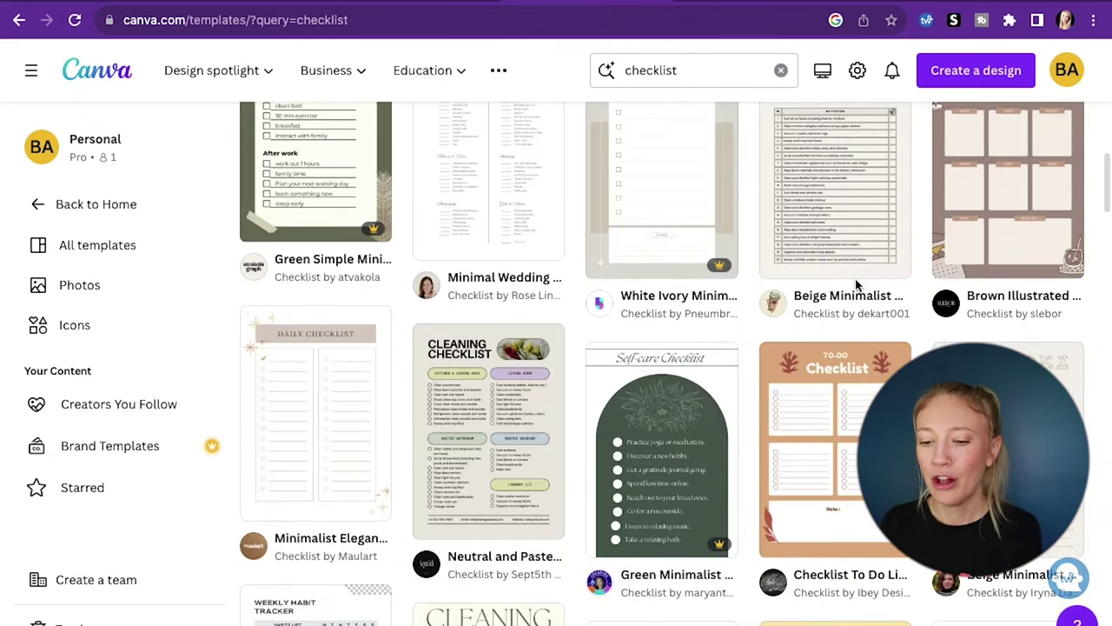
{"action": "left_click", "coordinate": [475, 415]}
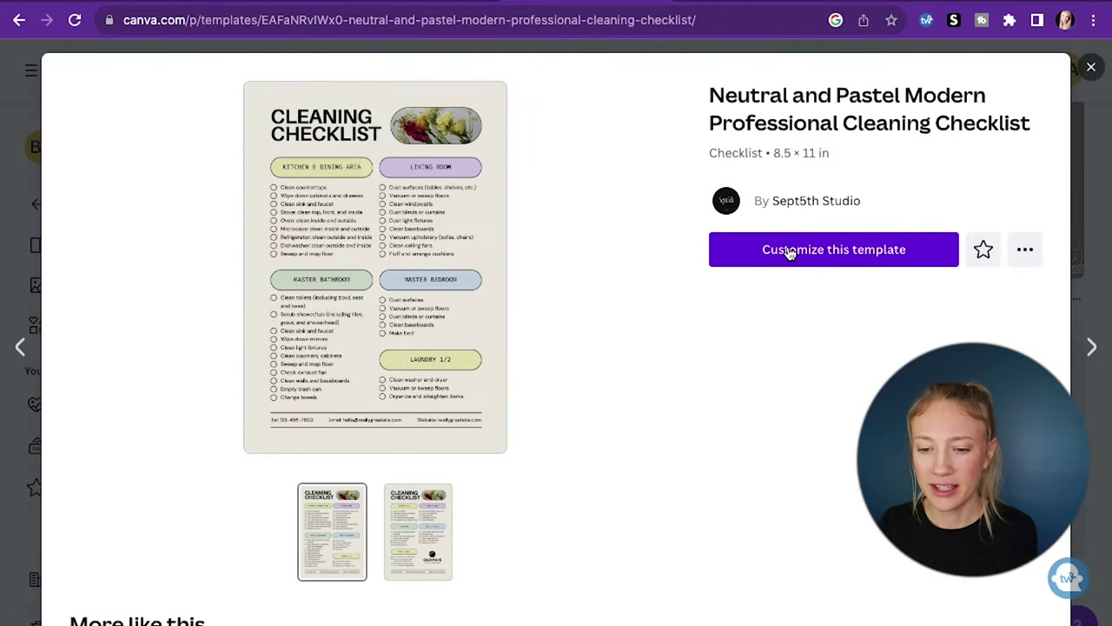
{"action": "left_click", "coordinate": [787, 251]}
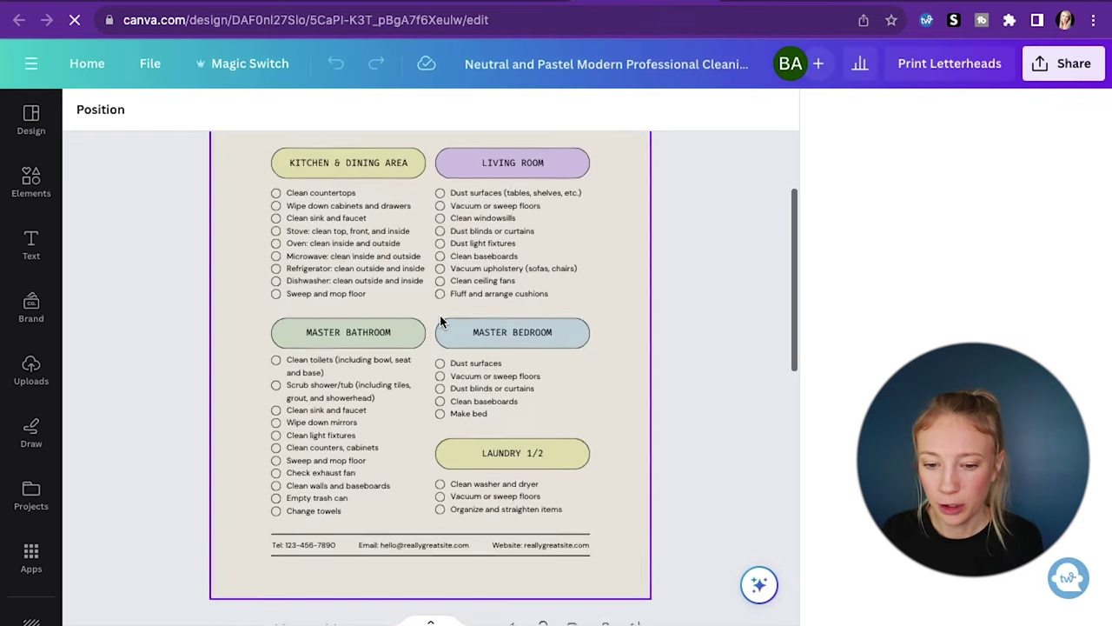
Replace CLEANING with CHILDBIRTH in the title and widen its box to fit two lines.
{"action": "left_click", "coordinate": [318, 211]}
{"action": "left_click", "coordinate": [318, 211]}
{"action": "left_click", "coordinate": [315, 209]}
{"action": "double_click", "coordinate": [316, 207]}
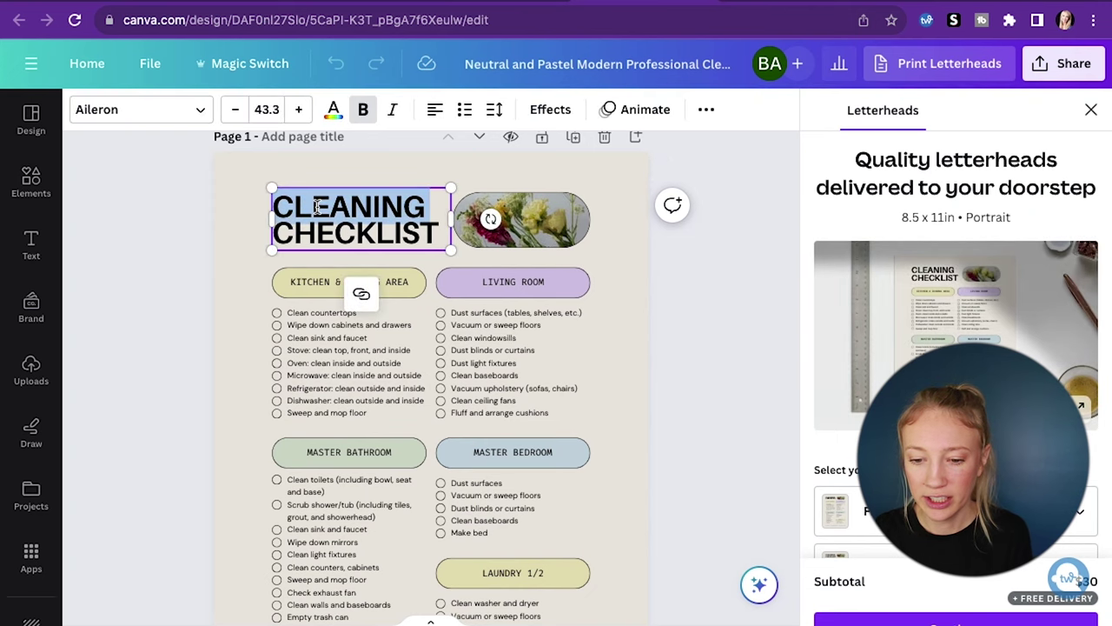
{"action": "type", "text": "CHILDBIRTH"}
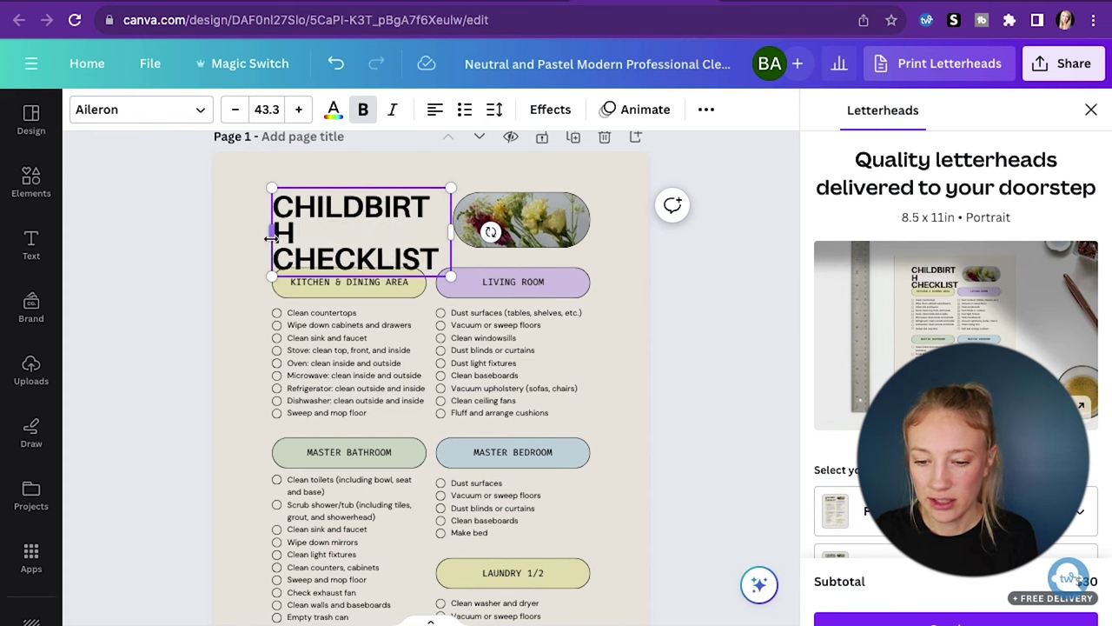
{"action": "left_click_drag", "start_coordinate": [272, 234], "coordinate": [262, 238]}
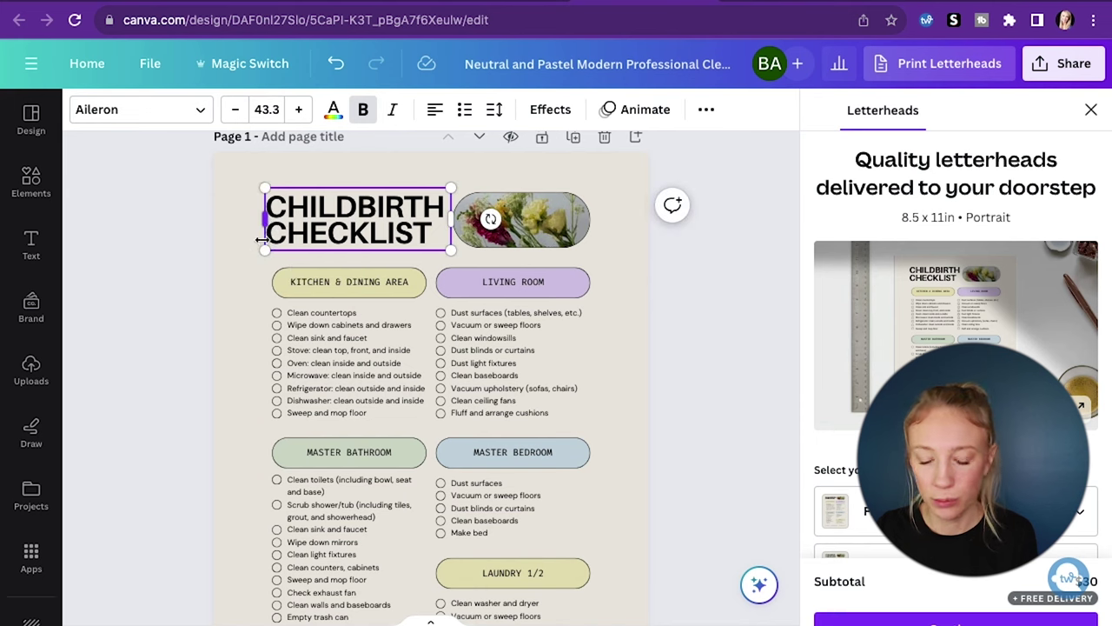
{"action": "left_click", "coordinate": [763, 302]}
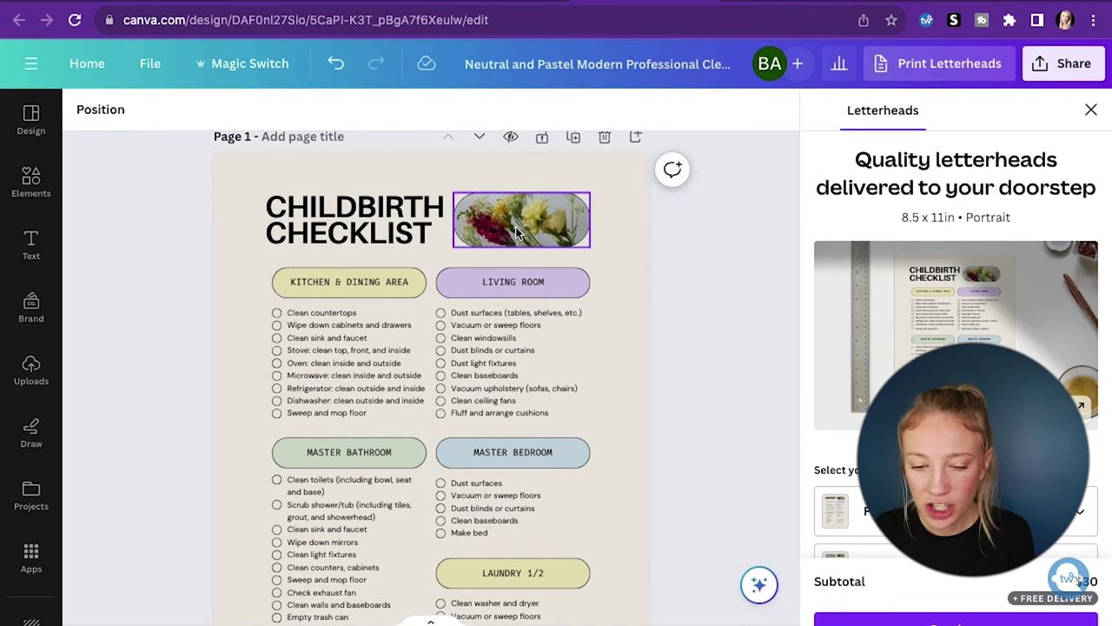
Search Elements photos for 'birth' and drop the newborn photo into the header image frame.
{"action": "left_click", "coordinate": [35, 182]}
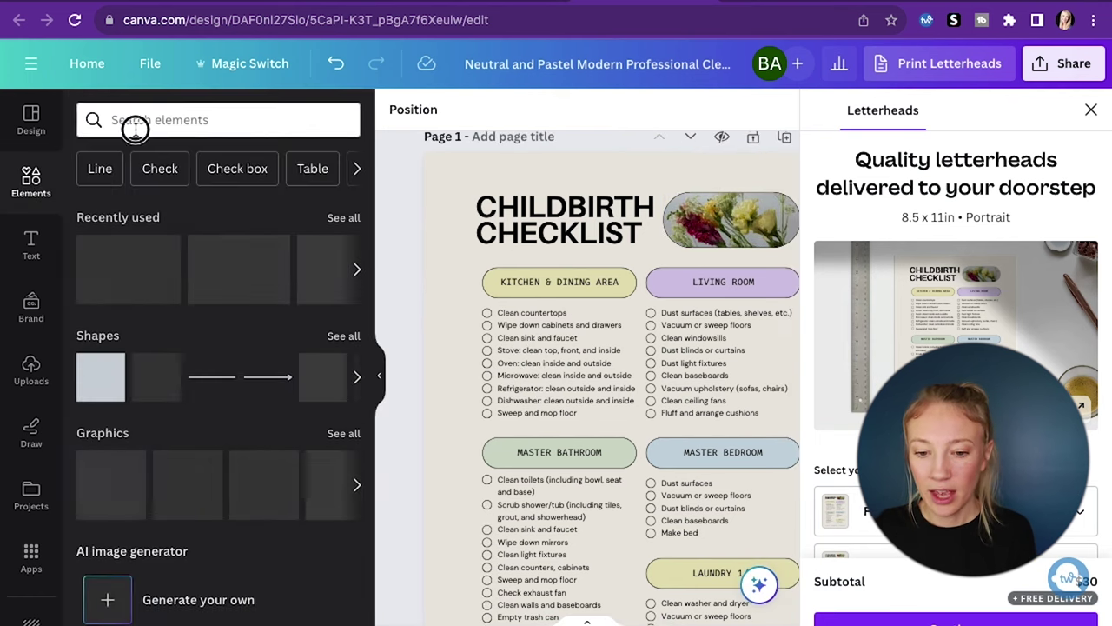
{"action": "left_click", "coordinate": [135, 122]}
{"action": "type", "text": "birth"}
{"action": "key", "text": "Return"}
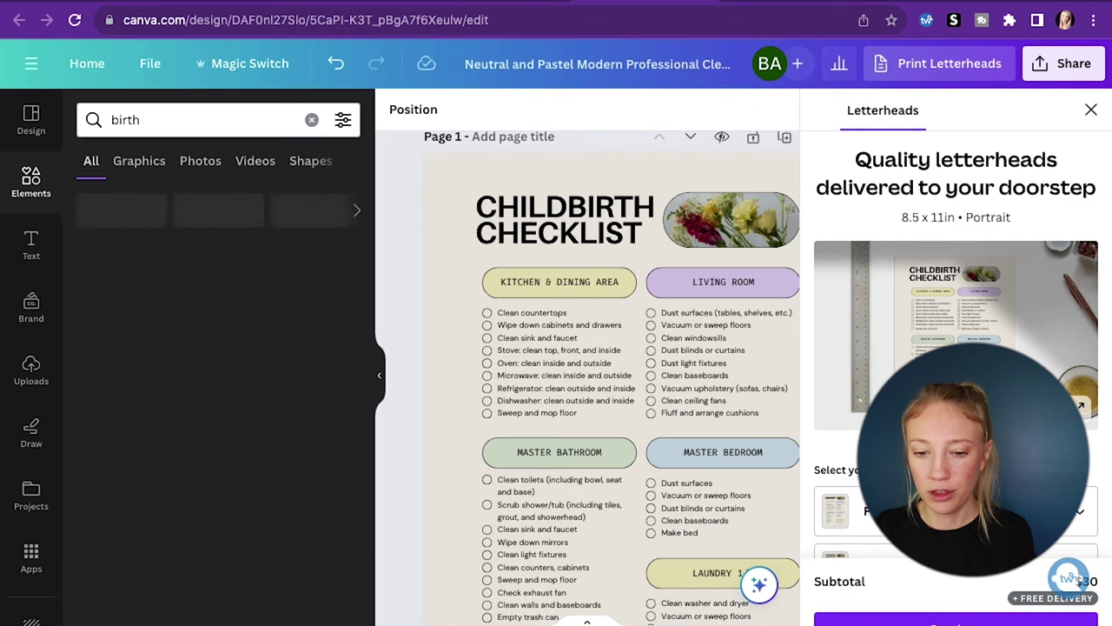
{"action": "left_click", "coordinate": [200, 162]}
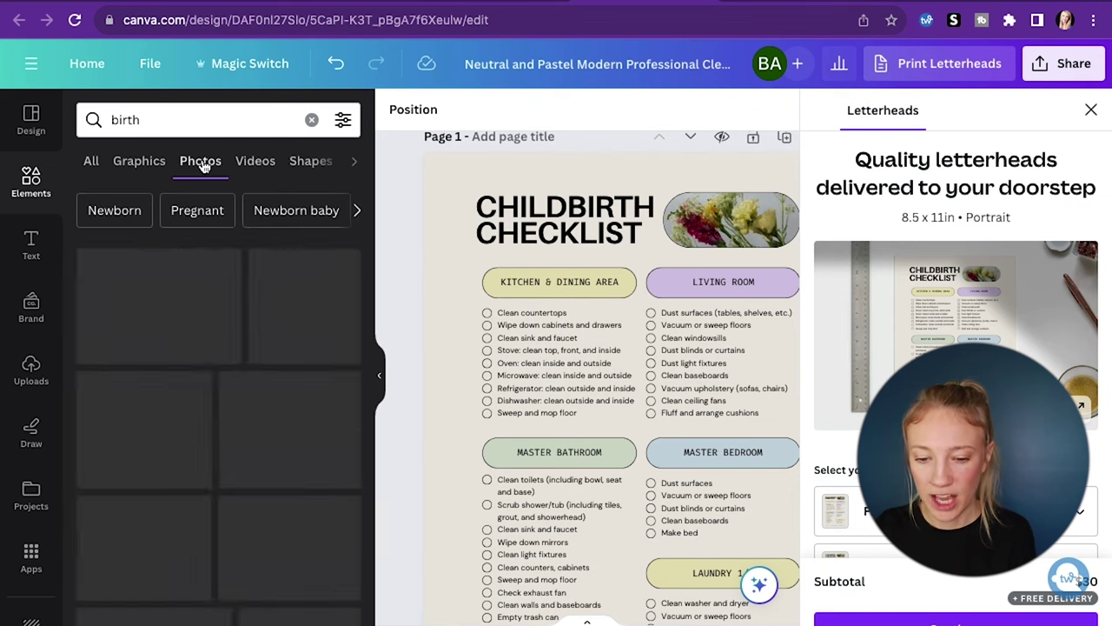
{"action": "left_click_drag", "start_coordinate": [271, 296], "coordinate": [691, 216]}
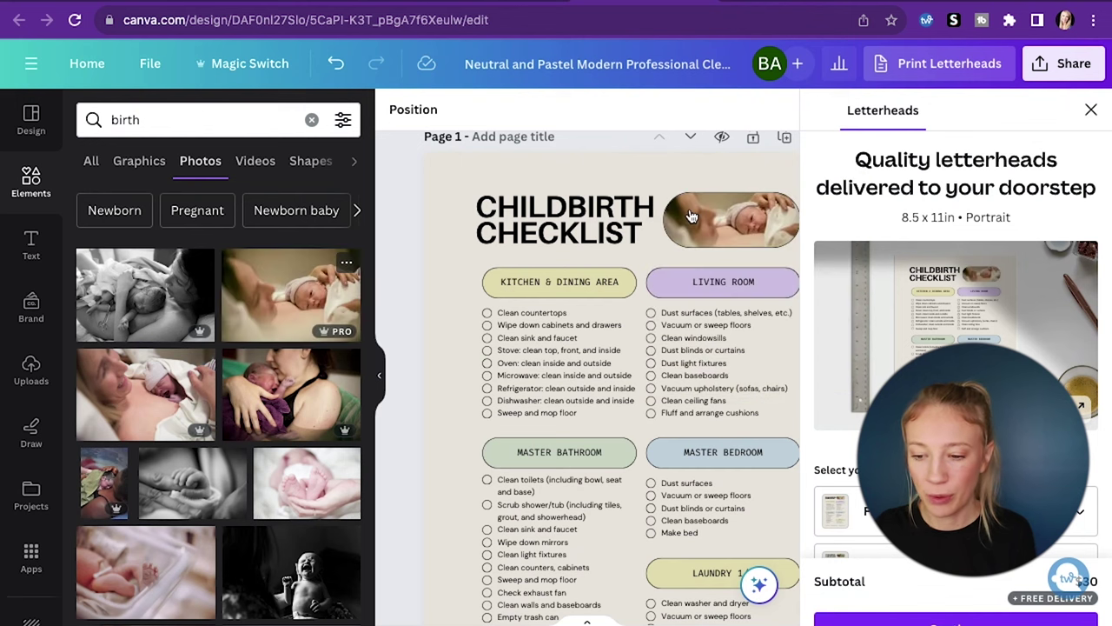
Select the KITCHEN & DINING AREA section heading.
{"action": "scroll", "coordinate": [582, 253], "scroll_direction": "down", "scroll_amount": 1}
{"action": "left_click", "coordinate": [582, 253]}
{"action": "key", "text": "Tab"}
{"action": "key", "text": "Tab"}
{"action": "key", "text": "Tab"}
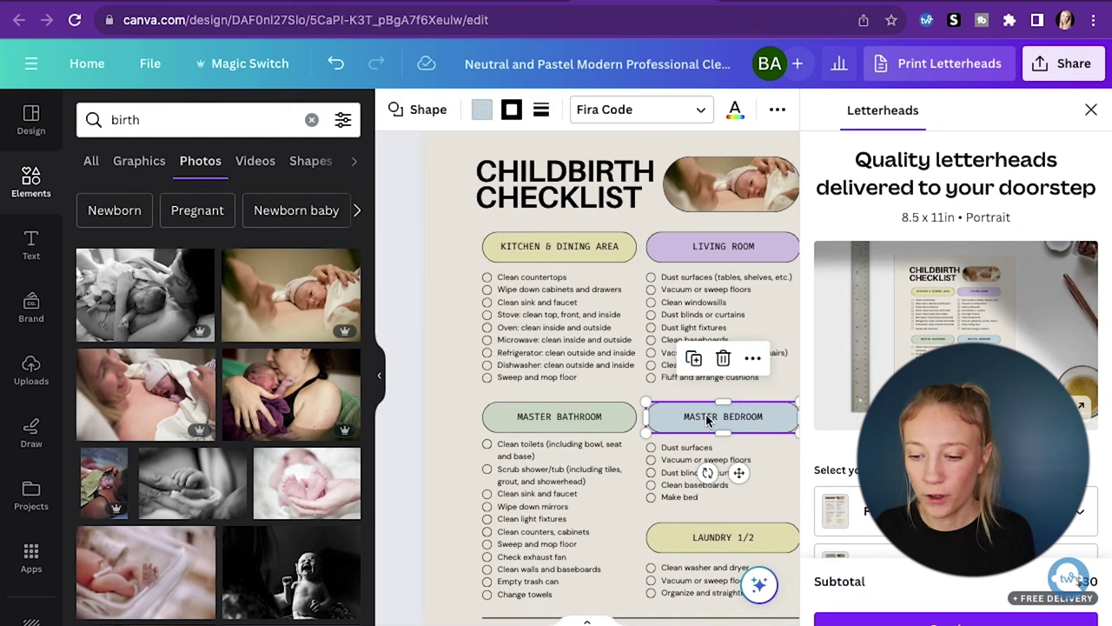
Rename the first three section headings to FOR MOM, FOR BABY and FOR DAD.
{"action": "double_click", "coordinate": [538, 248]}
{"action": "type", "text": "FOR MOM"}
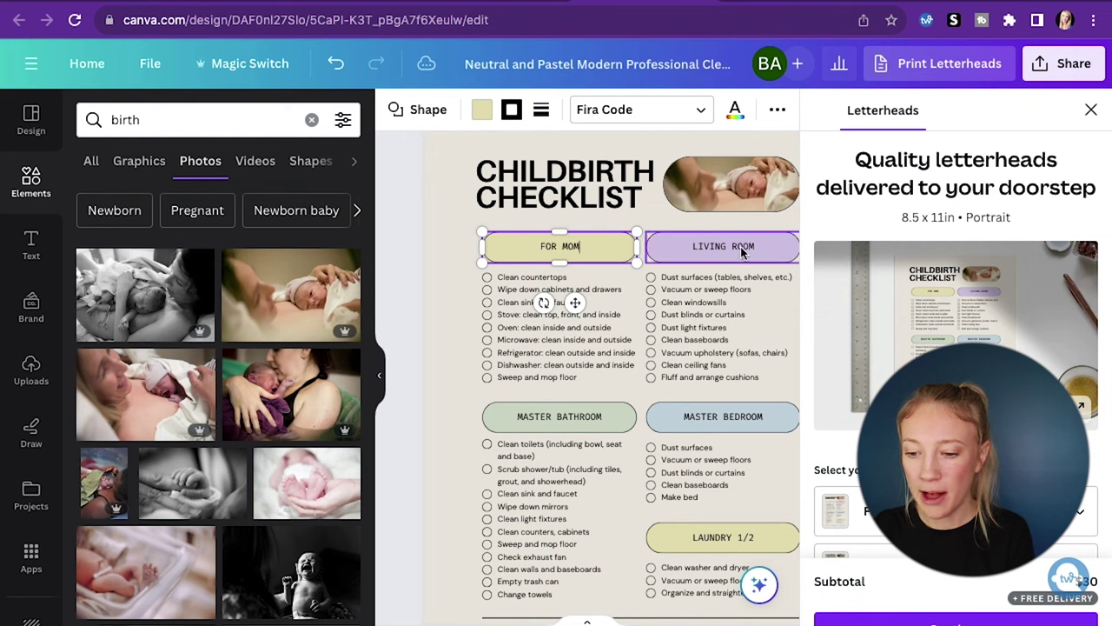
{"action": "left_click", "coordinate": [739, 247]}
{"action": "left_click", "coordinate": [744, 244]}
{"action": "type", "text": "FOR BABY"}
{"action": "left_click", "coordinate": [596, 415]}
{"action": "left_click", "coordinate": [595, 415]}
{"action": "type", "text": "FOR DAD"}
Rename the remaining headings to FOR BREASTFEEDING and MISC, then close the Letterheads and Elements panels.
{"action": "left_click", "coordinate": [712, 421]}
{"action": "left_click", "coordinate": [712, 424]}
{"action": "type", "text": "FOR BREASTFEEDING"}
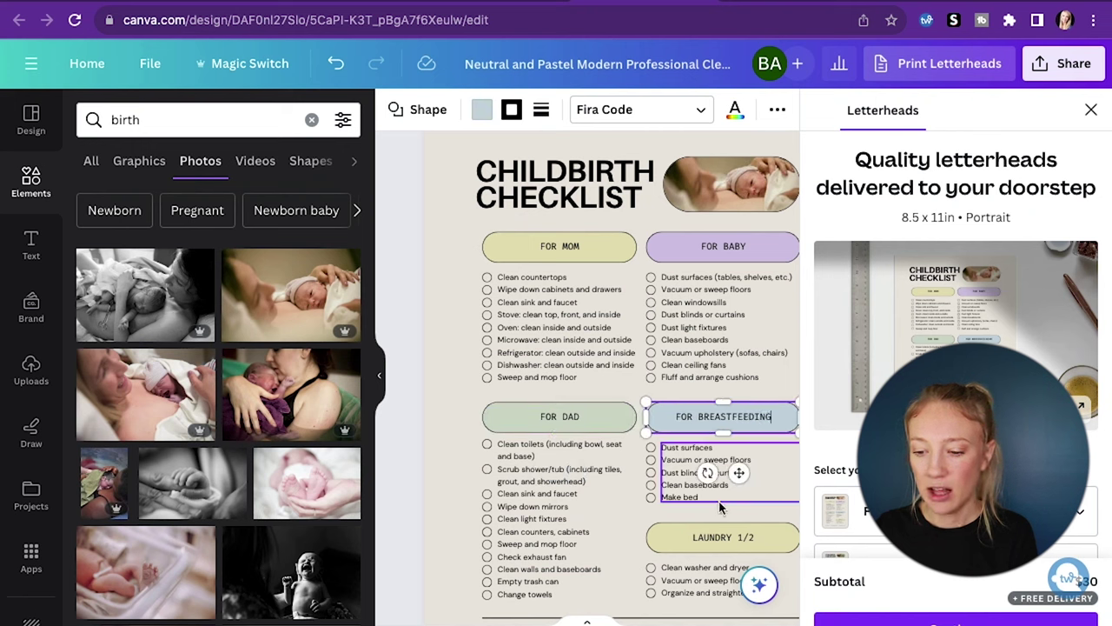
{"action": "left_click", "coordinate": [719, 538]}
{"action": "left_click", "coordinate": [719, 538]}
{"action": "type", "text": "MISC"}
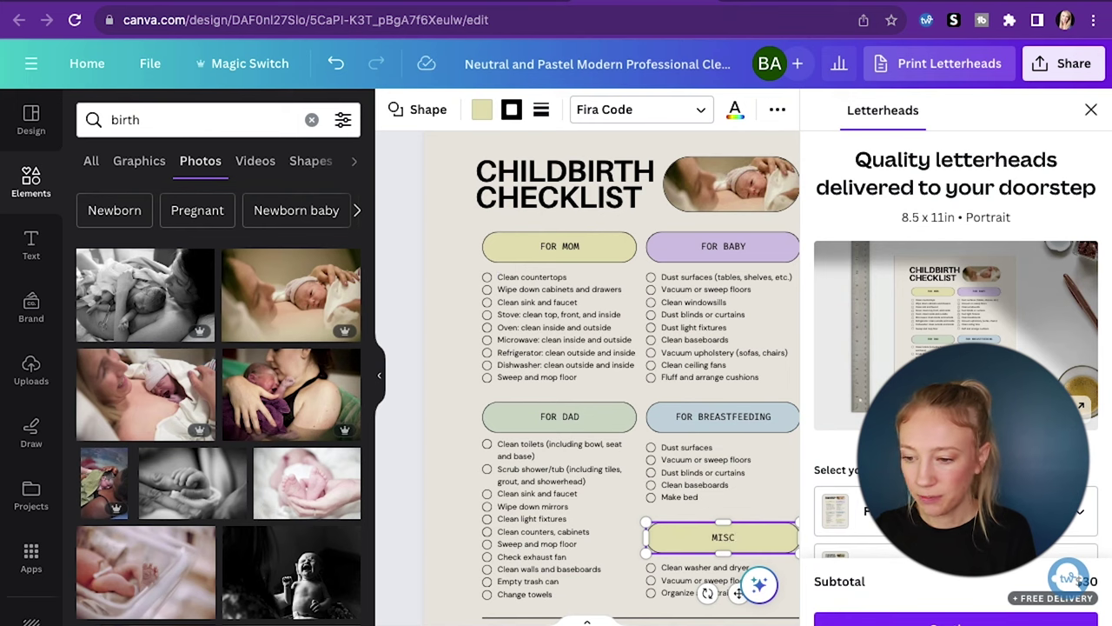
{"action": "left_click", "coordinate": [1092, 111]}
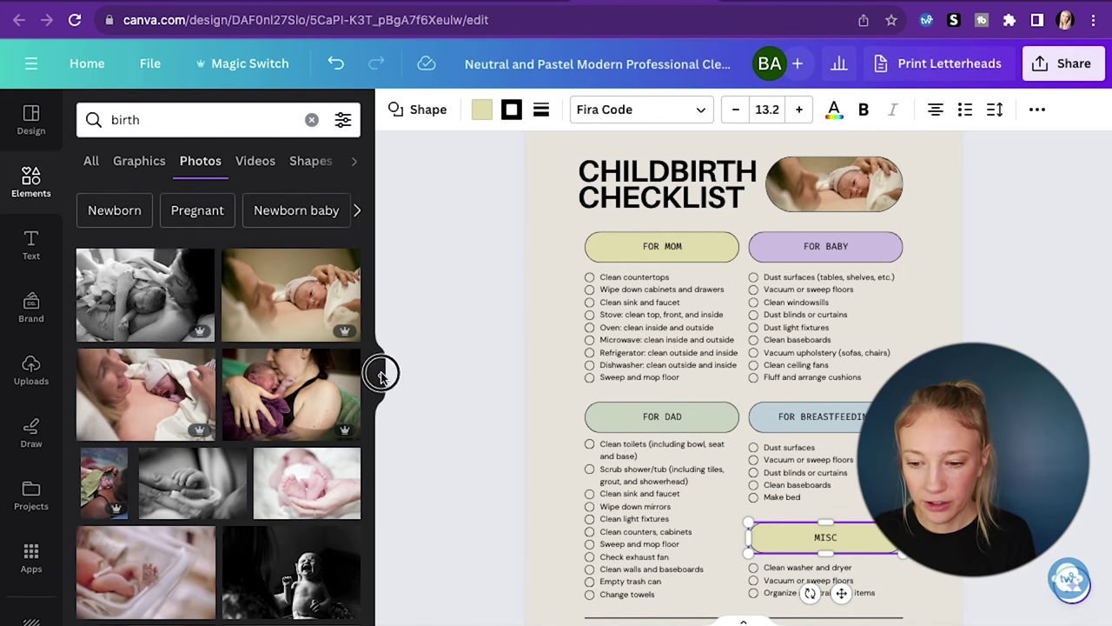
{"action": "left_click", "coordinate": [380, 377]}
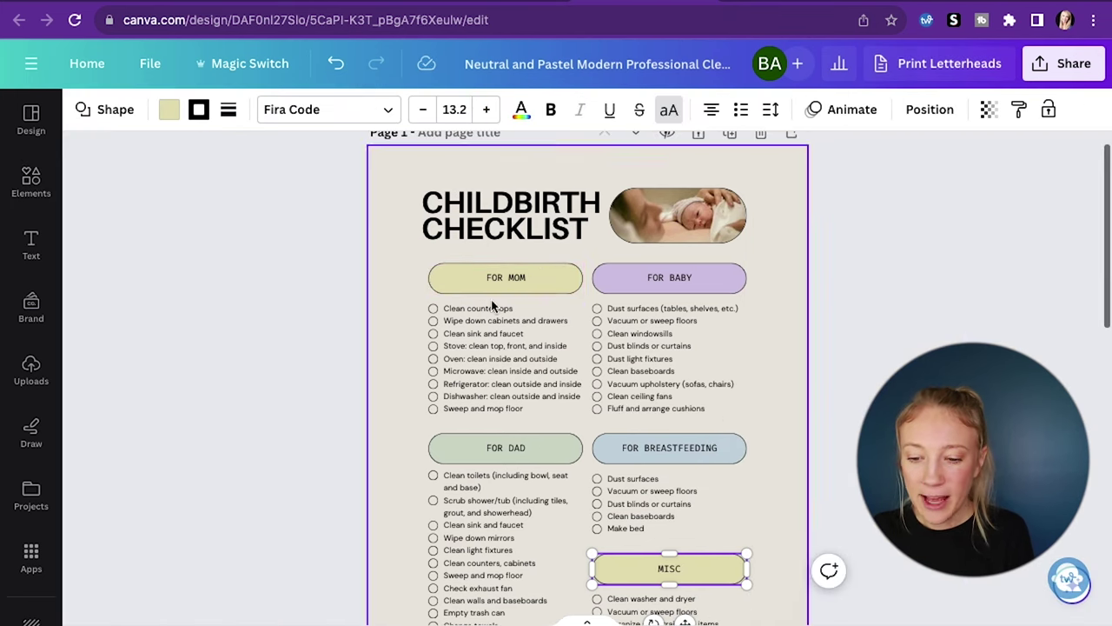
Replace the first FOR MOM items with CHAPSTICK, ROBE and NURSING BRAS.
{"action": "left_click", "coordinate": [487, 308]}
{"action": "triple_click", "coordinate": [487, 308]}
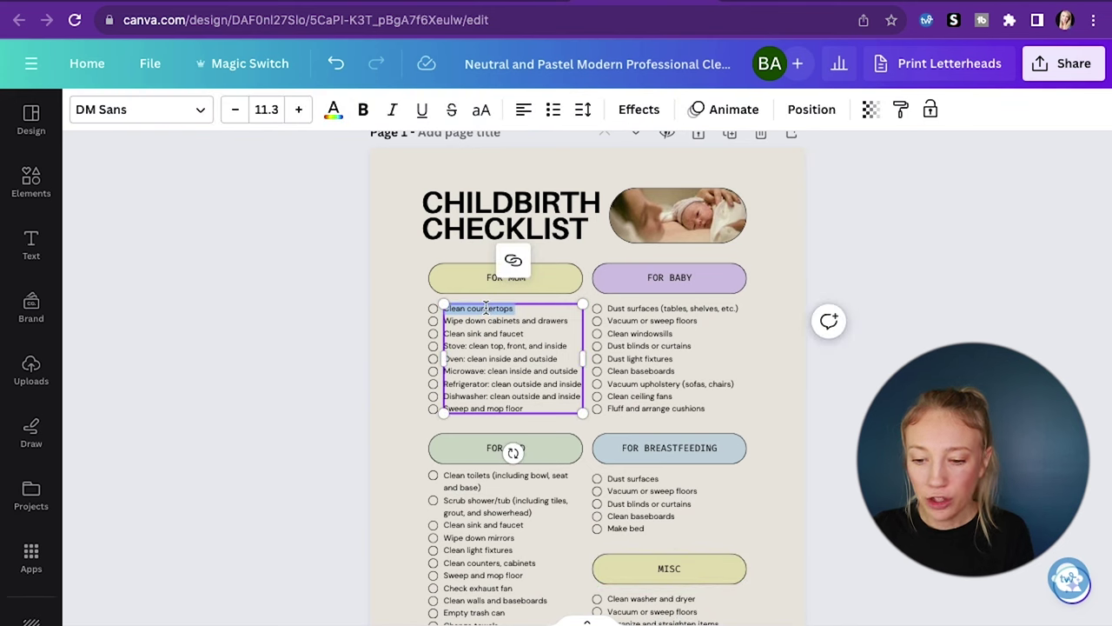
{"action": "key", "text": "BackSpace"}
{"action": "type", "text": "CHAPSTICK"}
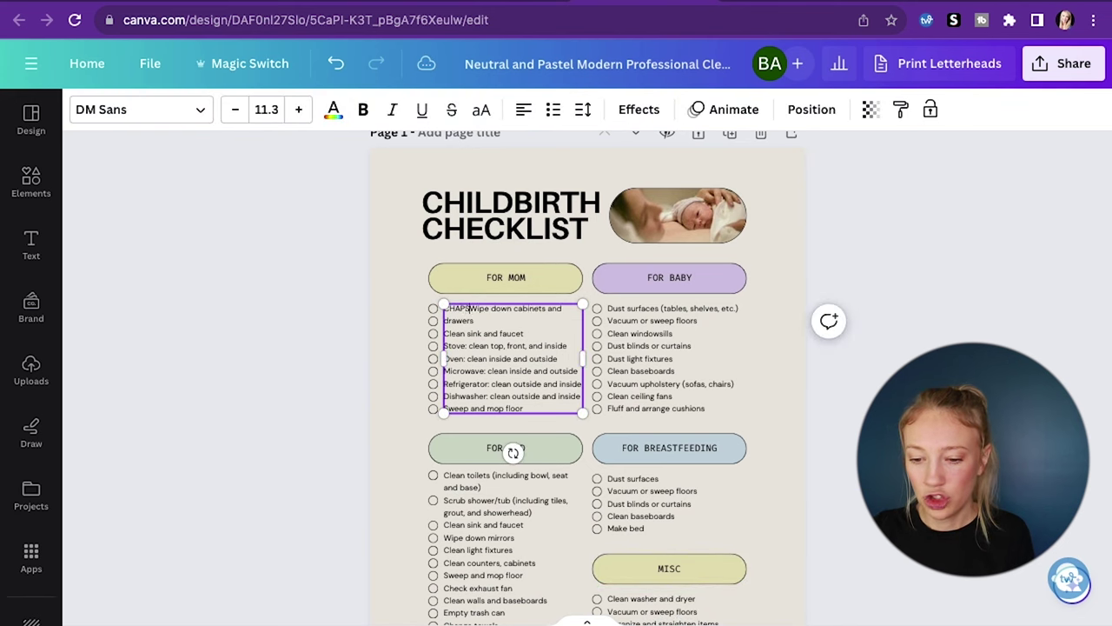
{"action": "key", "text": "Return"}
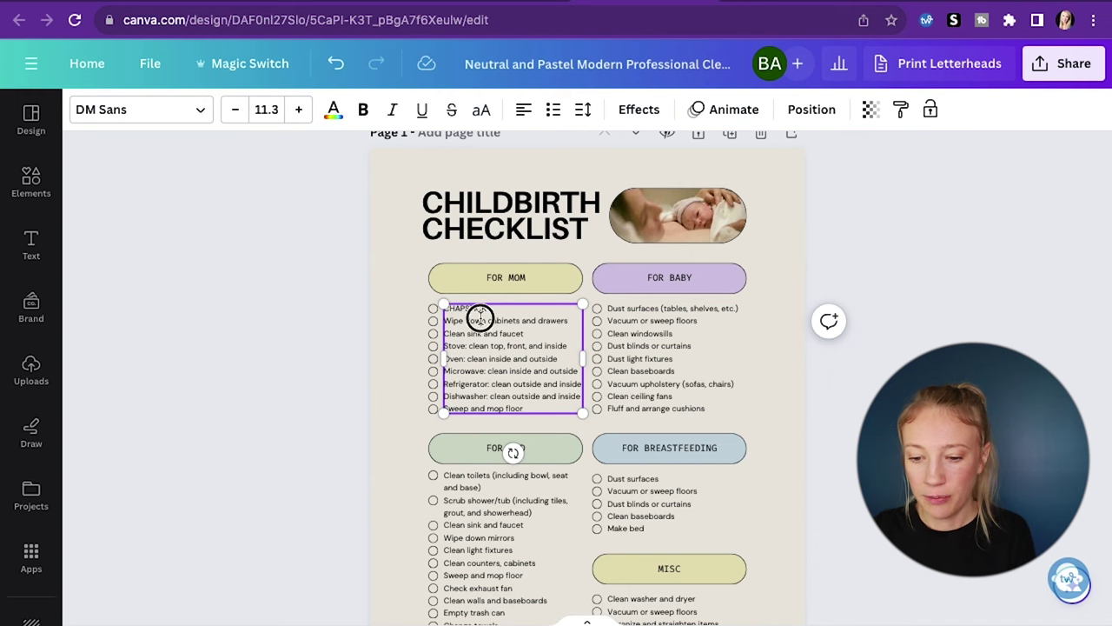
{"action": "triple_click", "coordinate": [480, 318]}
{"action": "type", "text": "ROBE"}
{"action": "key", "text": "Return"}
{"action": "triple_click", "coordinate": [479, 333]}
{"action": "type", "text": "NRSIN"}
{"action": "key", "text": "BackSpace"}
{"action": "key", "text": "BackSpace"}
{"action": "key", "text": "BackSpace"}
{"action": "key", "text": "BackSpace"}
{"action": "key", "text": "BackSpace"}
{"action": "type", "text": "NURSING BRAS"}
Add BAGGING UNDERWEAR and SHOWER SANDALS as the next FOR MOM items.
{"action": "key", "text": "Return"}
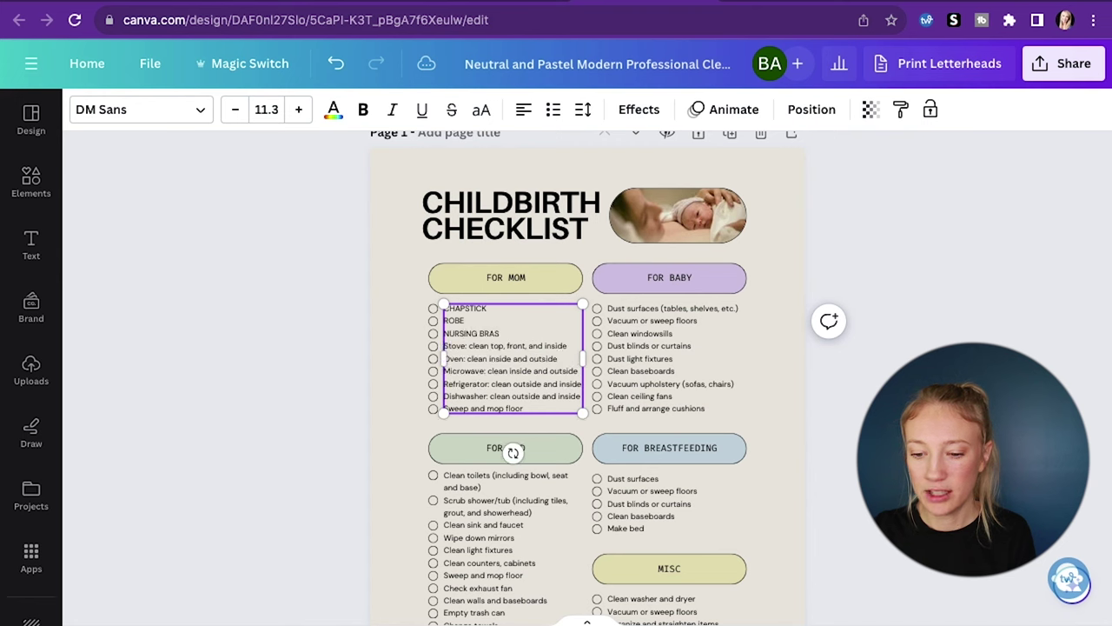
{"action": "triple_click", "coordinate": [478, 344]}
{"action": "type", "text": "BAGGING UND"}
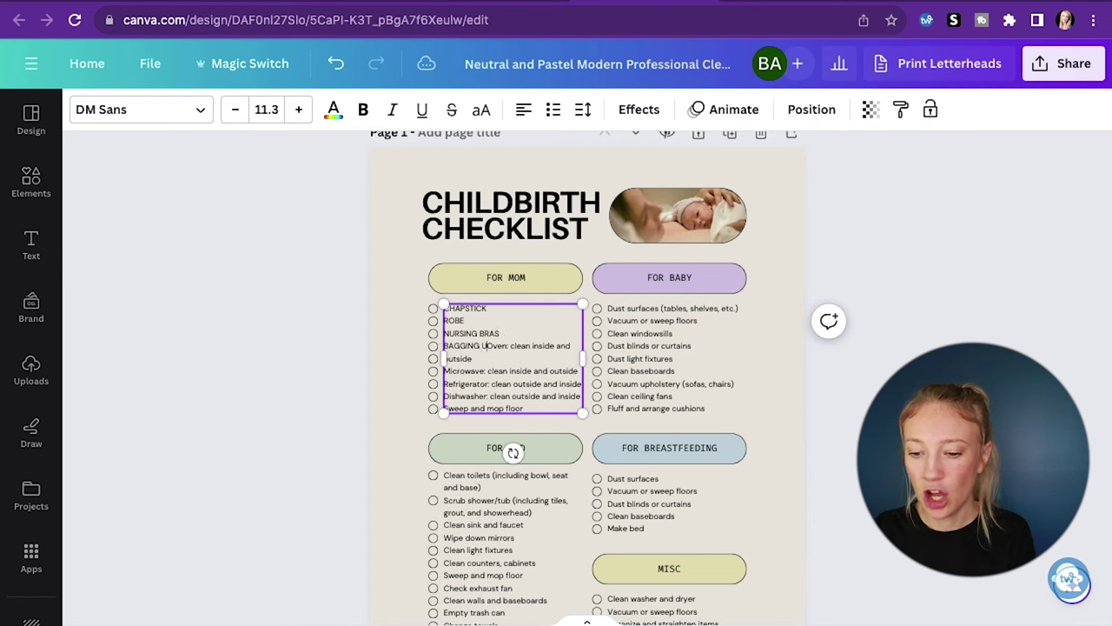
{"action": "type", "text": "ERWEAR"}
{"action": "key", "text": "Return"}
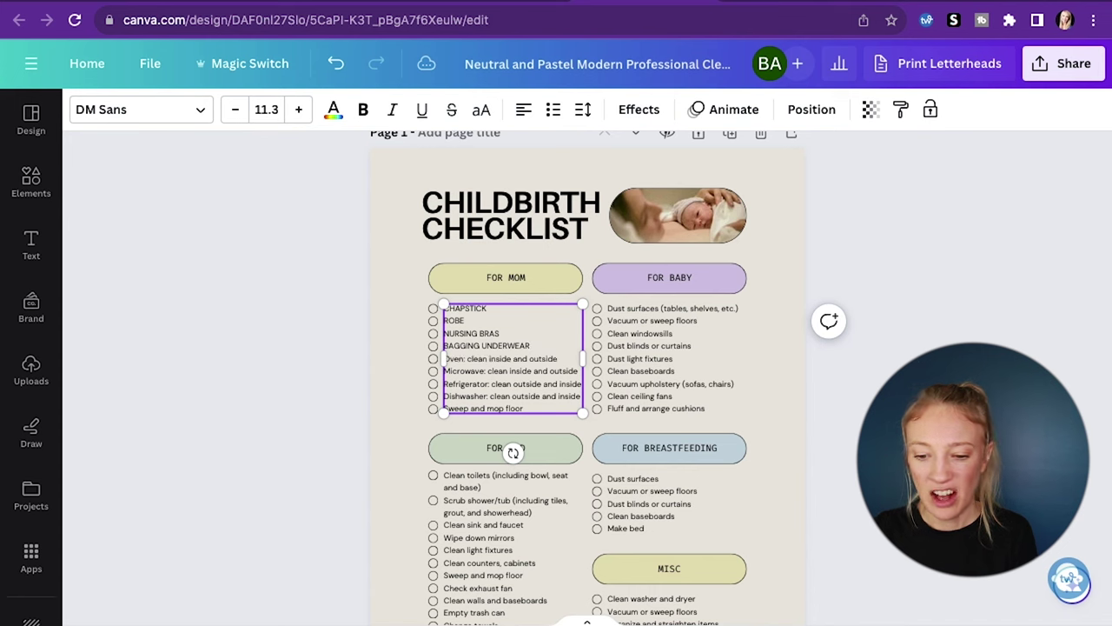
{"action": "triple_click", "coordinate": [470, 352]}
{"action": "type", "text": "SHOWER SHMicrowa"}
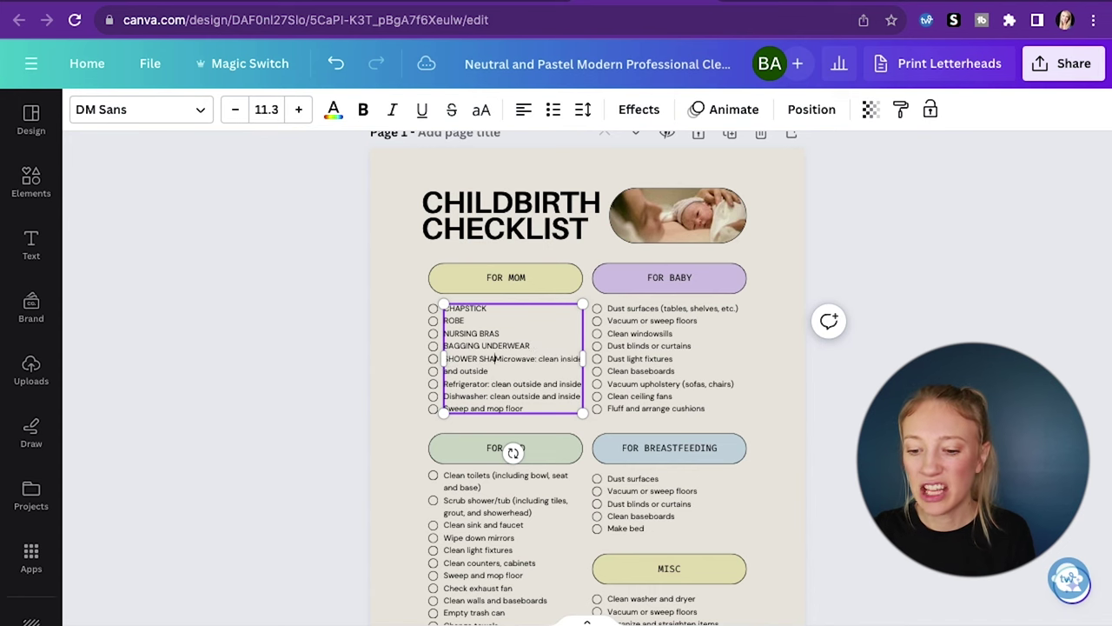
{"action": "key", "text": "BackSpace"}
{"action": "type", "text": "ANDALS"}
{"action": "key", "text": "Return"}
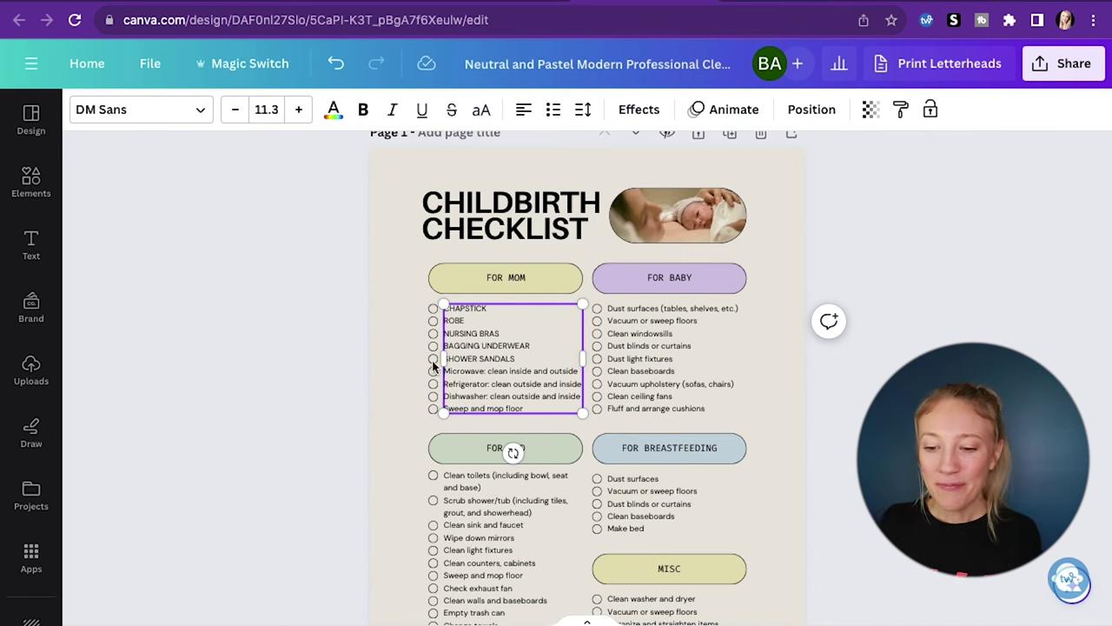
Look over the FOR BABY, FOR BREASTFEEDING and MISC lists, then return to the FOR MOM text.
{"action": "left_click", "coordinate": [665, 339]}
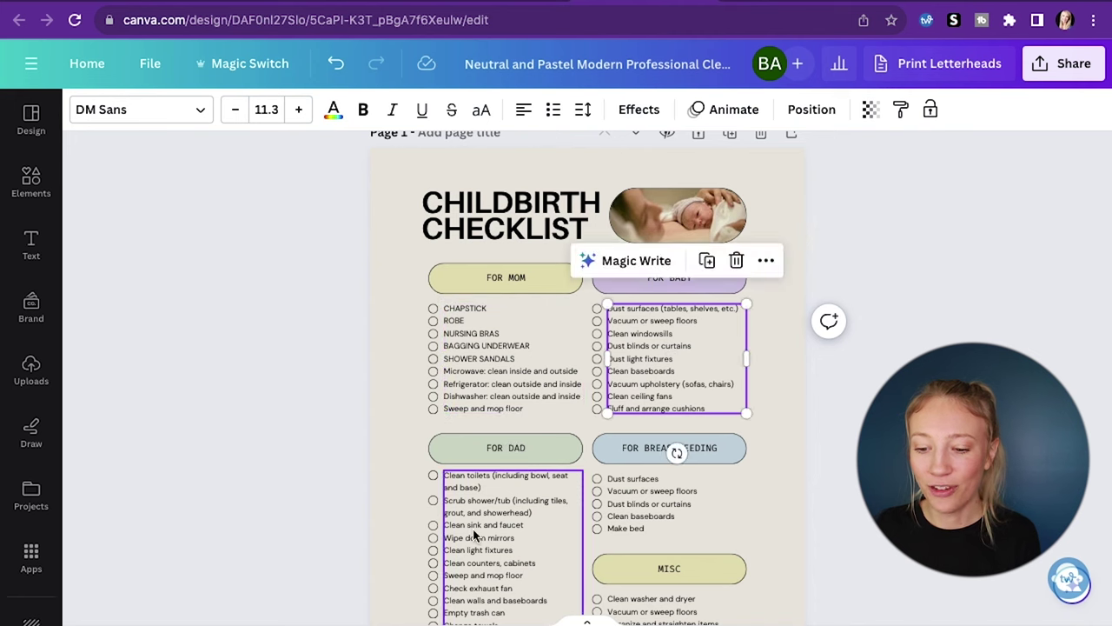
{"action": "left_click", "coordinate": [618, 521]}
{"action": "scroll", "coordinate": [633, 546], "scroll_direction": "down", "scroll_amount": 2}
{"action": "left_click", "coordinate": [639, 556]}
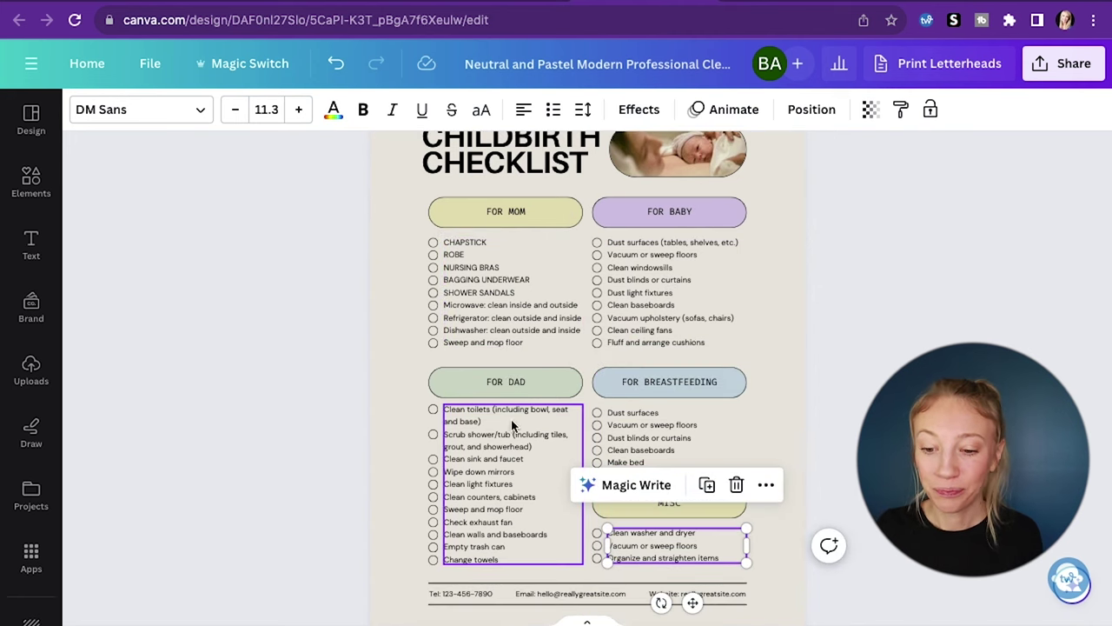
{"action": "scroll", "coordinate": [521, 348], "scroll_direction": "up", "scroll_amount": 1}
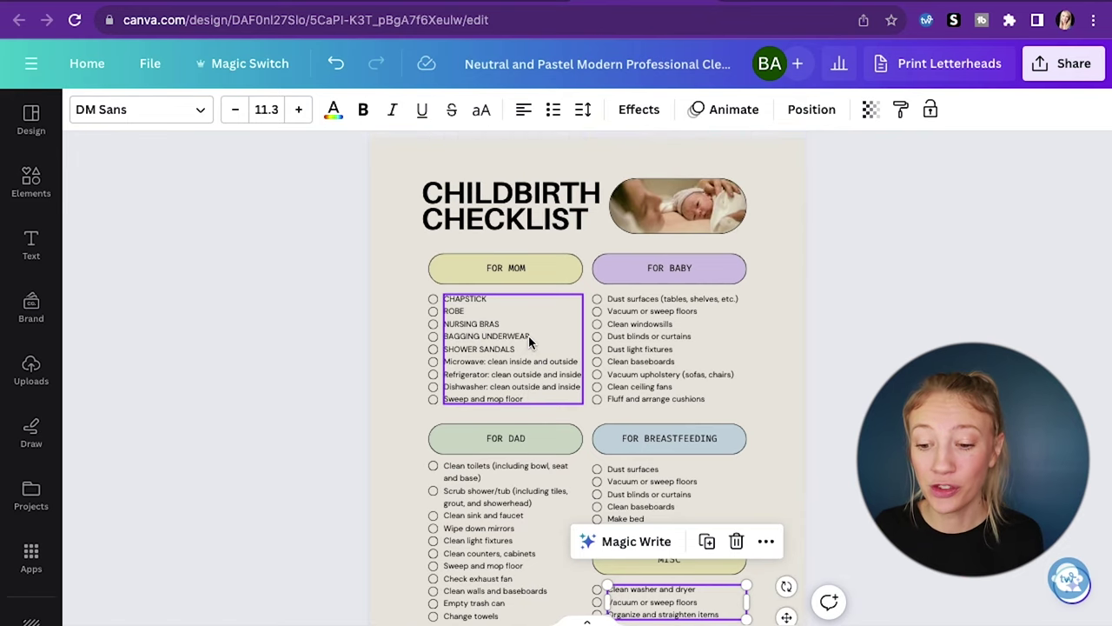
{"action": "left_click", "coordinate": [463, 323]}
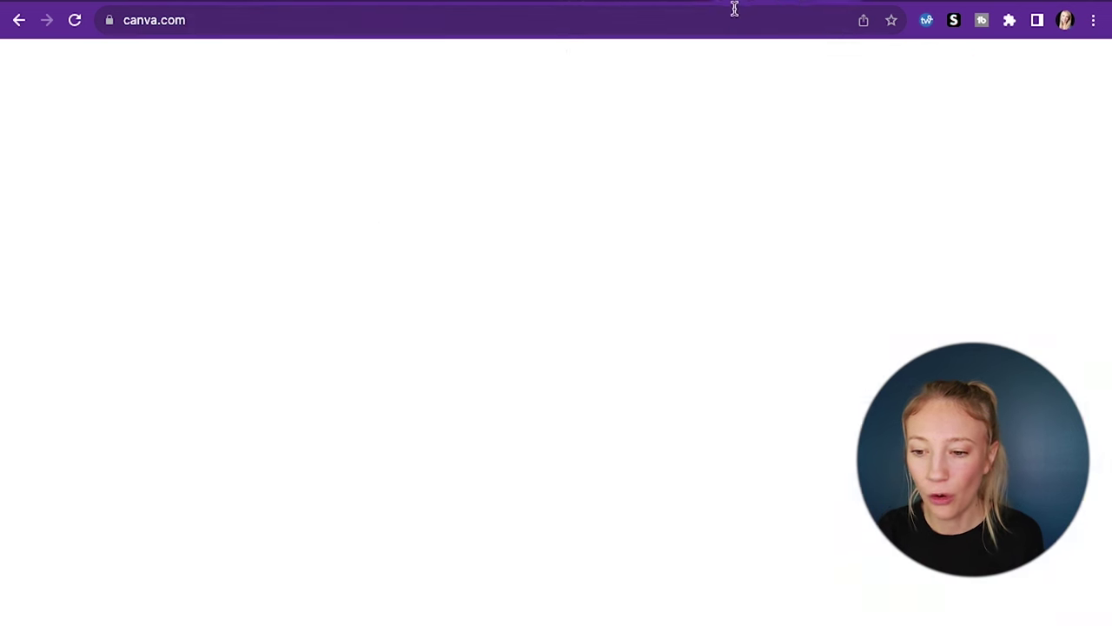
{"action": "key", "text": "super+l"}
Go to amazon.com and search for 'nursing bras'.
{"action": "type", "text": "AMA"}
{"action": "key", "text": "Return"}
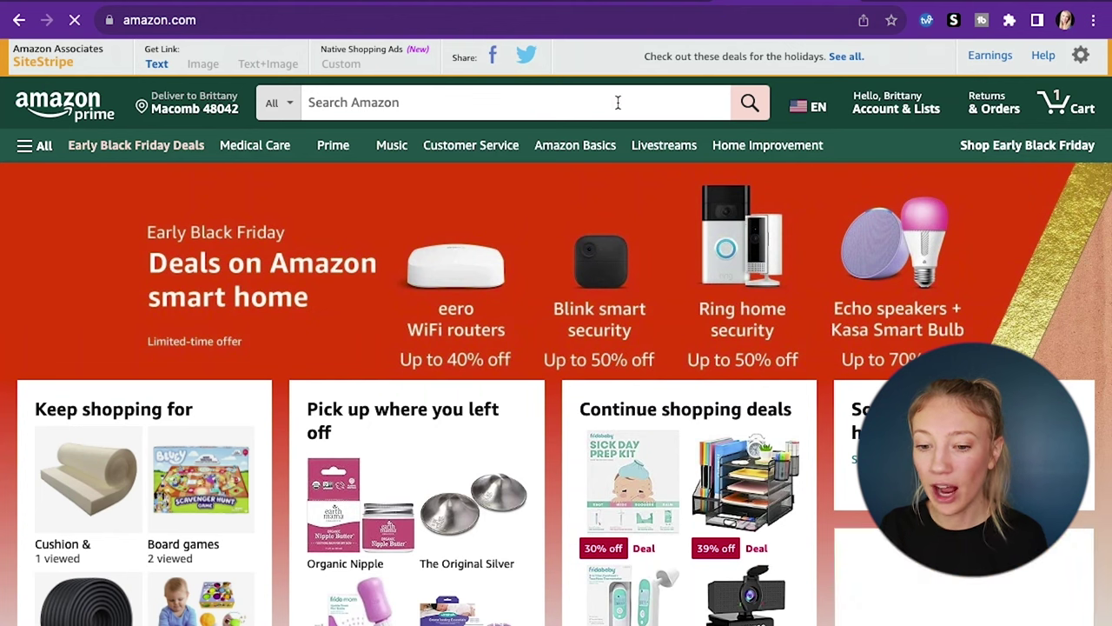
{"action": "left_click", "coordinate": [618, 102]}
{"action": "type", "text": "nursing bras"}
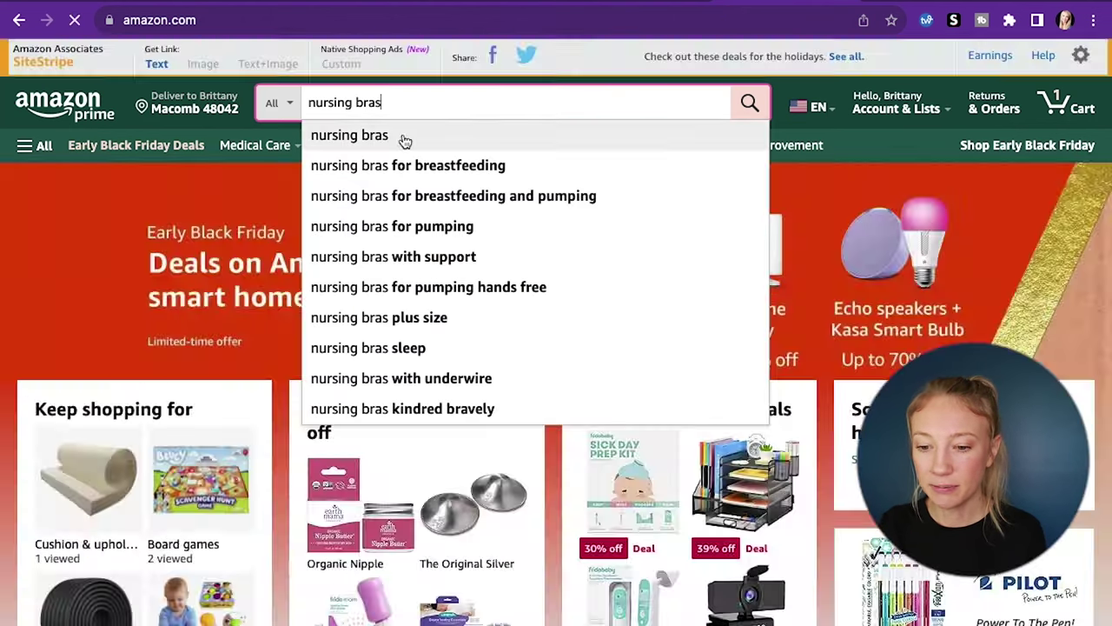
{"action": "left_click", "coordinate": [404, 140]}
Generate and copy a SiteStripe short text link for the Suekaphin 5PACK nursing bra.
{"action": "scroll", "coordinate": [405, 318], "scroll_direction": "down", "scroll_amount": 10}
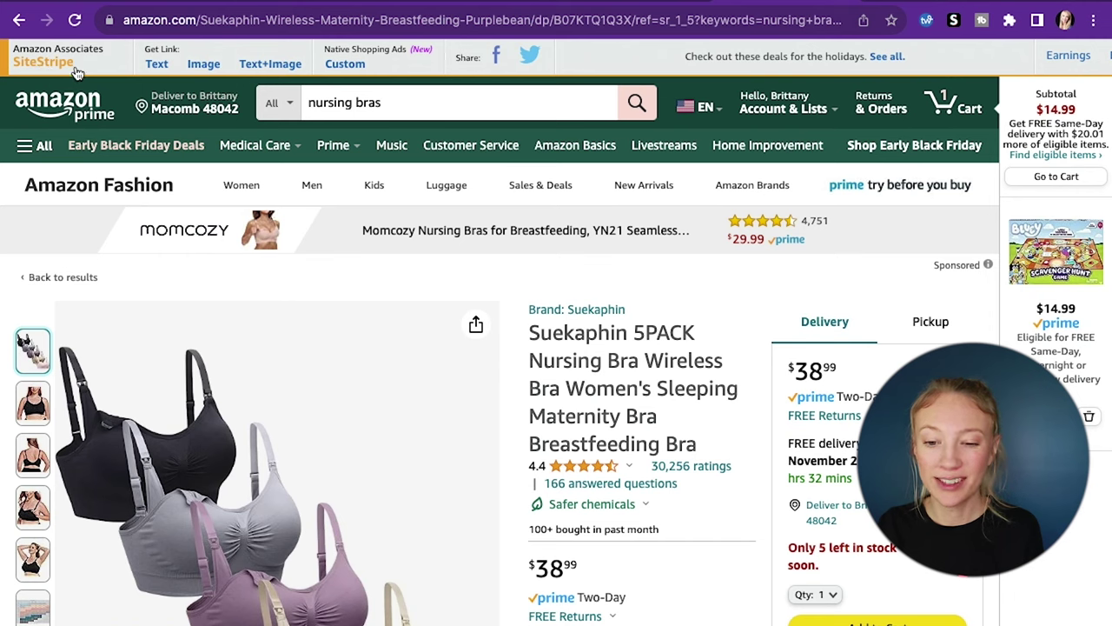
{"action": "left_click", "coordinate": [155, 64]}
{"action": "key", "text": "ctrl+c"}
{"action": "left_click", "coordinate": [221, 219]}
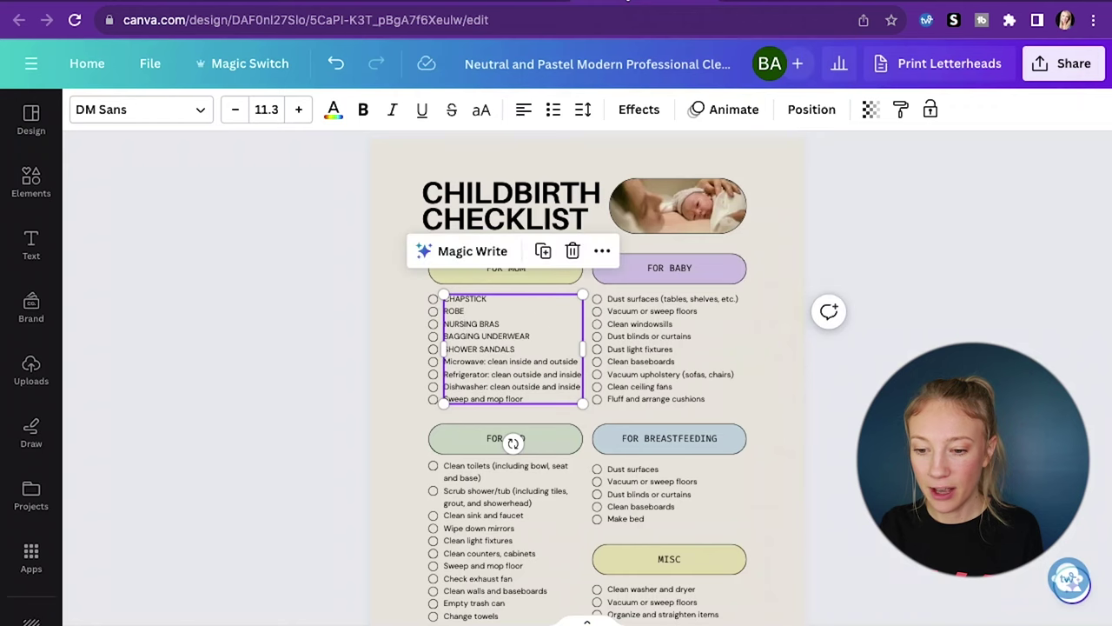
Link the NURSING BRAS item in the FOR MOM list to the copied Amazon short link.
{"action": "left_click_drag", "start_coordinate": [502, 325], "coordinate": [450, 324]}
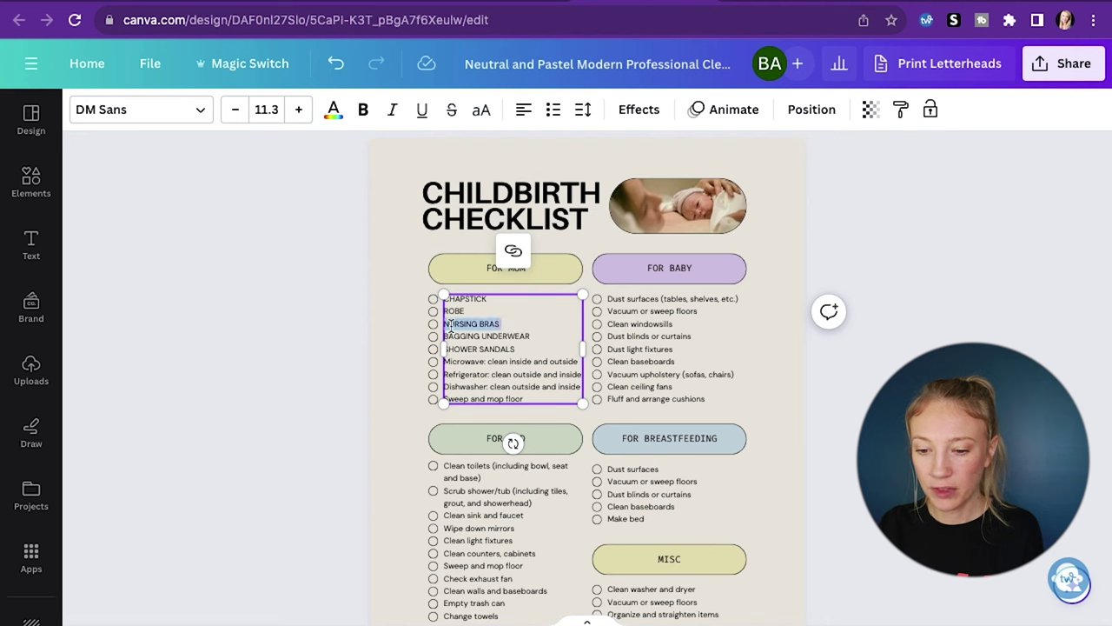
{"action": "left_click", "coordinate": [514, 253]}
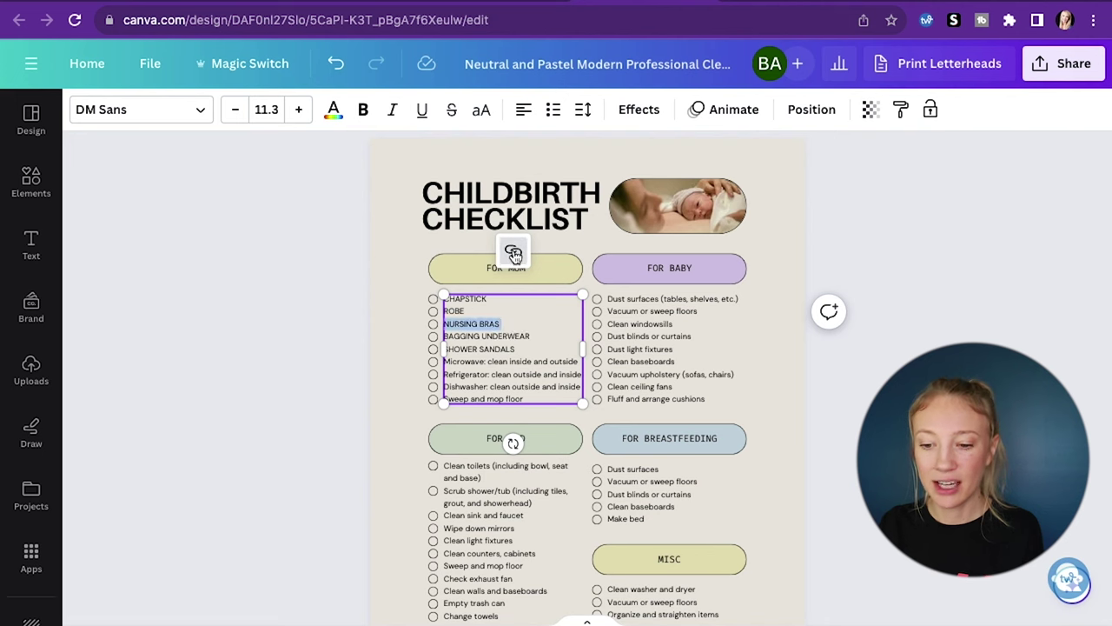
{"action": "key", "text": "ctrl+v"}
{"action": "key", "text": "Return"}
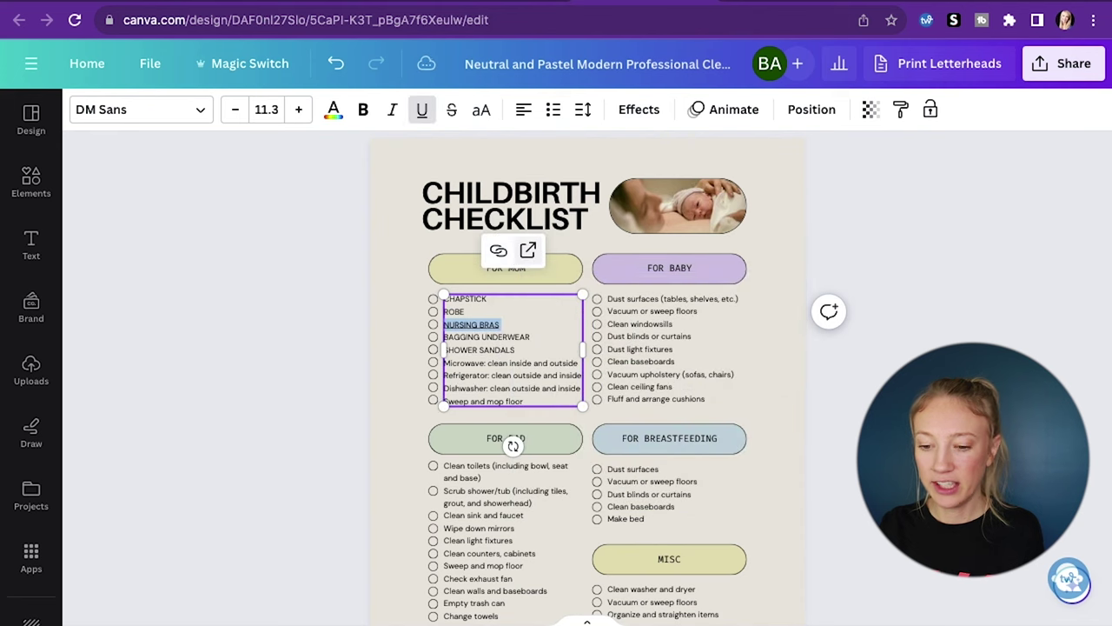
{"action": "left_click", "coordinate": [332, 398]}
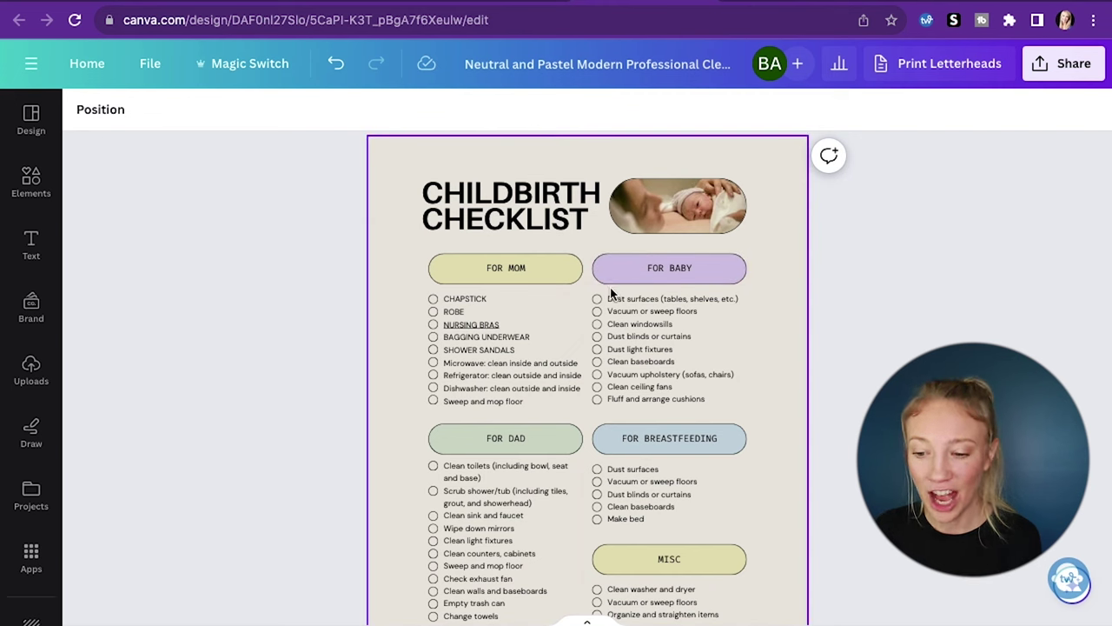
Download the checklist as a PDF Standard file with all pages included.
{"action": "left_click", "coordinate": [1056, 66]}
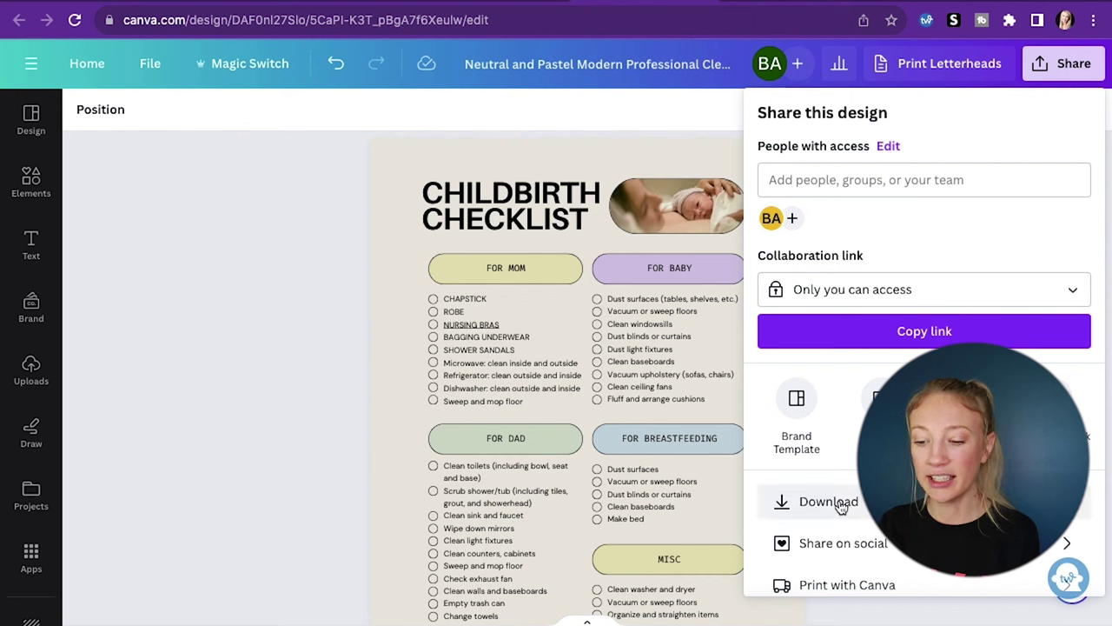
{"action": "left_click", "coordinate": [841, 503]}
{"action": "left_click", "coordinate": [821, 184]}
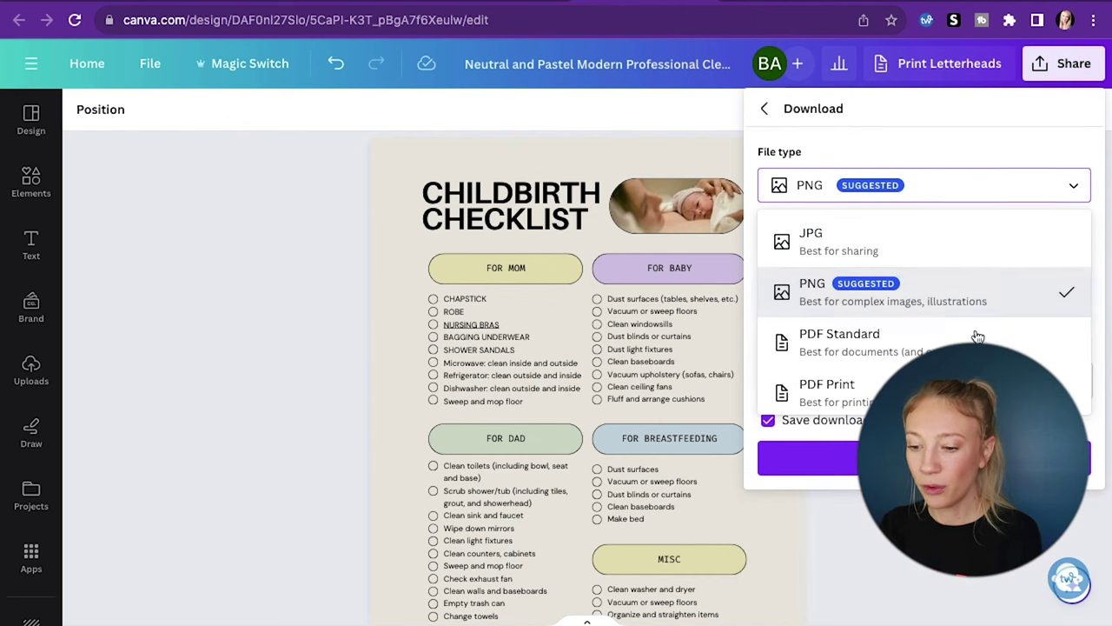
{"action": "scroll", "coordinate": [976, 333], "scroll_direction": "down", "scroll_amount": 1}
{"action": "left_click", "coordinate": [930, 293]}
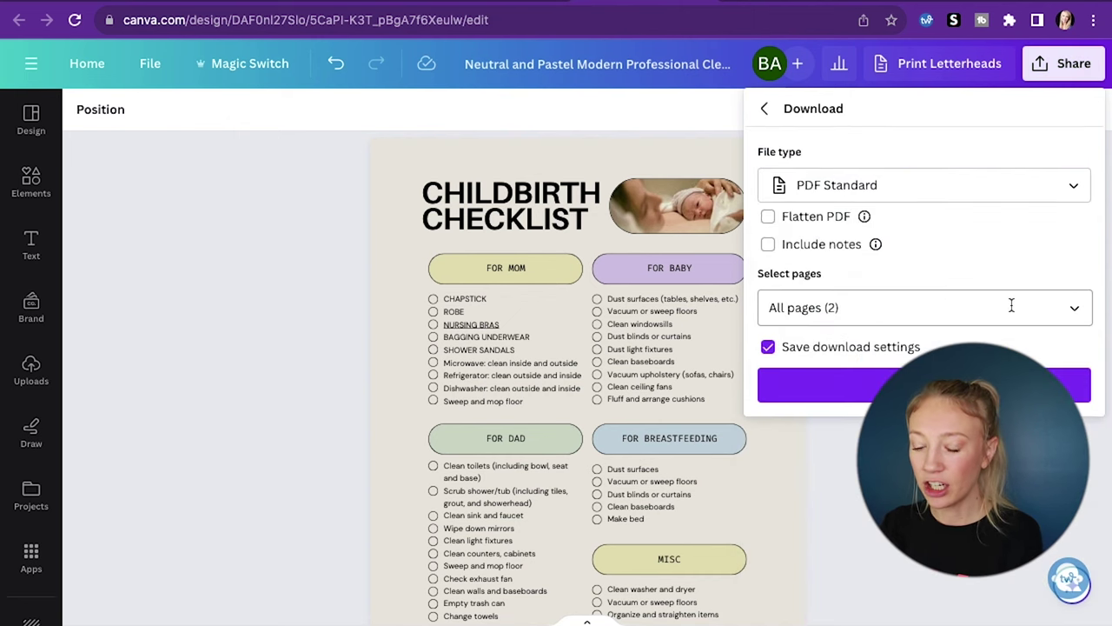
{"action": "left_click", "coordinate": [944, 304]}
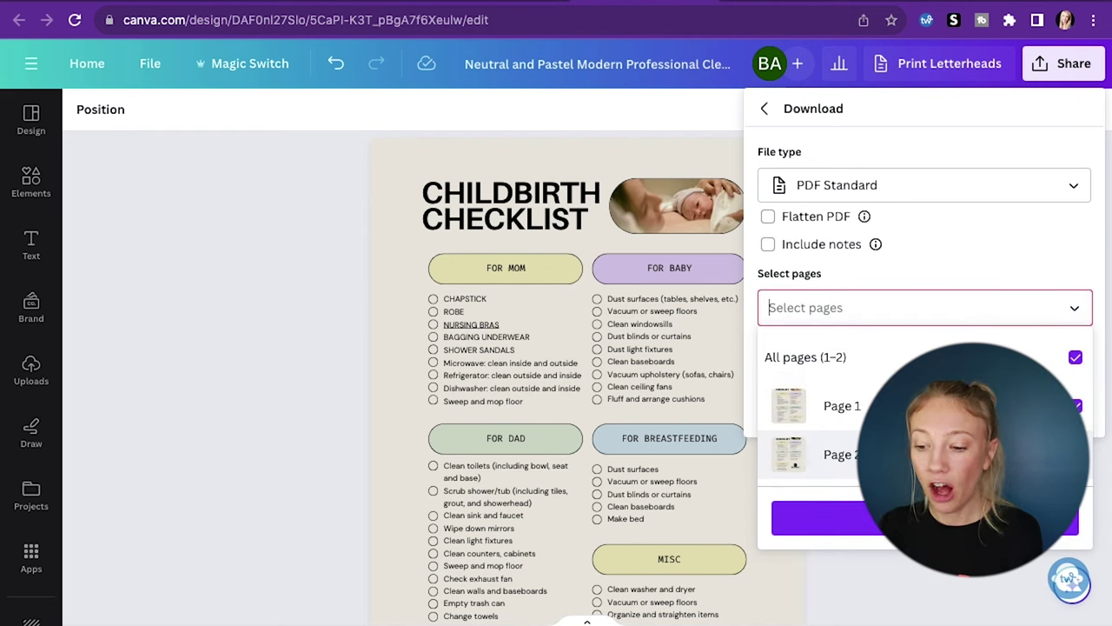
{"action": "left_click", "coordinate": [973, 357]}
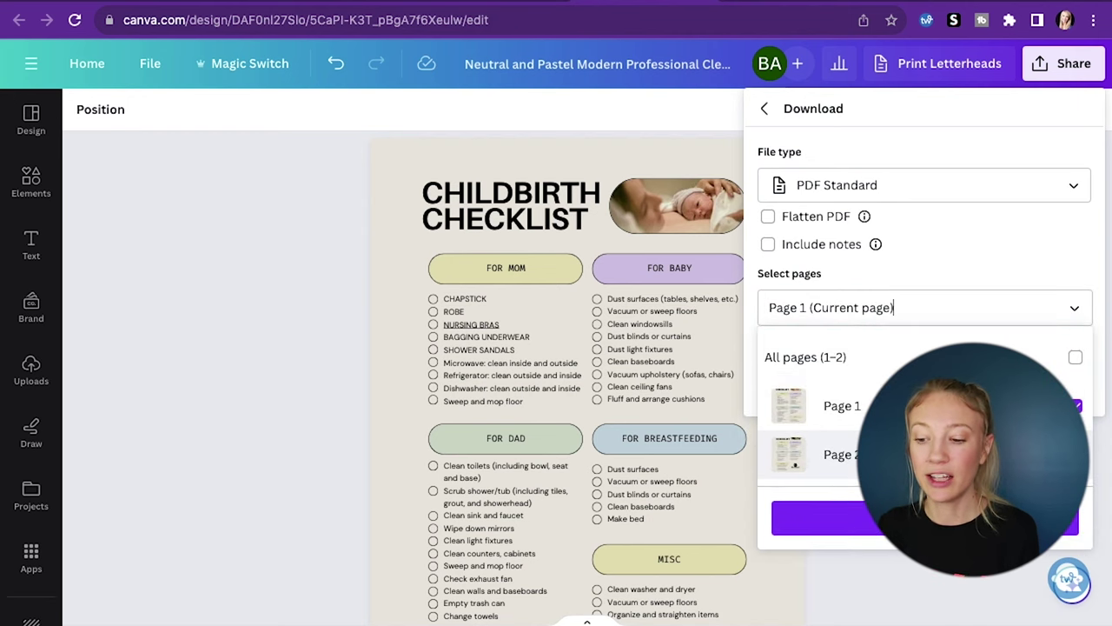
{"action": "left_click", "coordinate": [973, 357]}
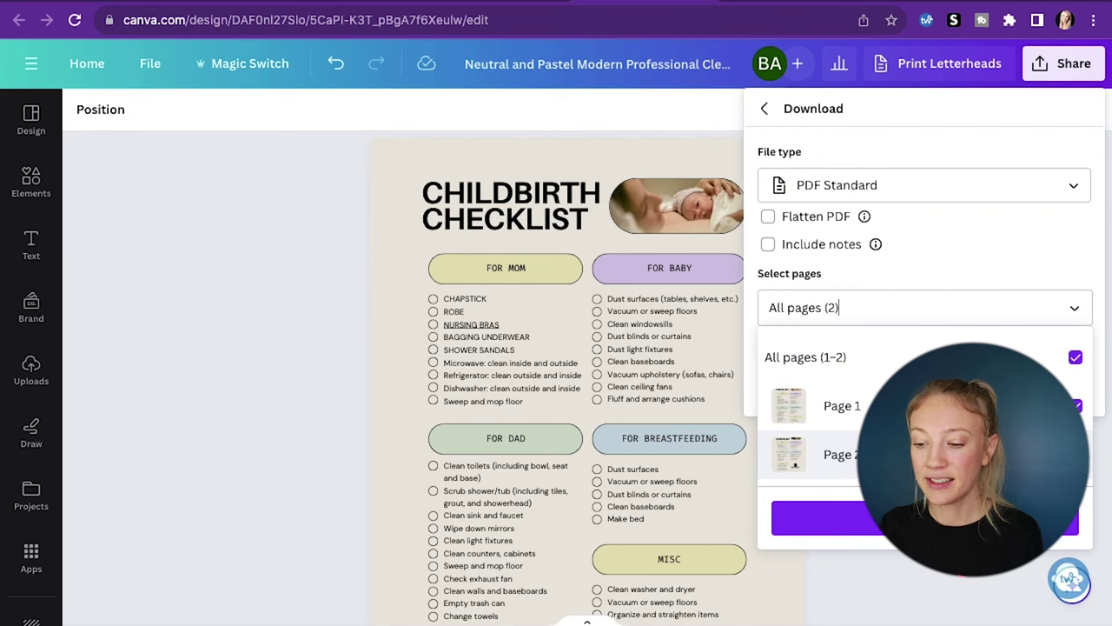
{"action": "left_click", "coordinate": [977, 273]}
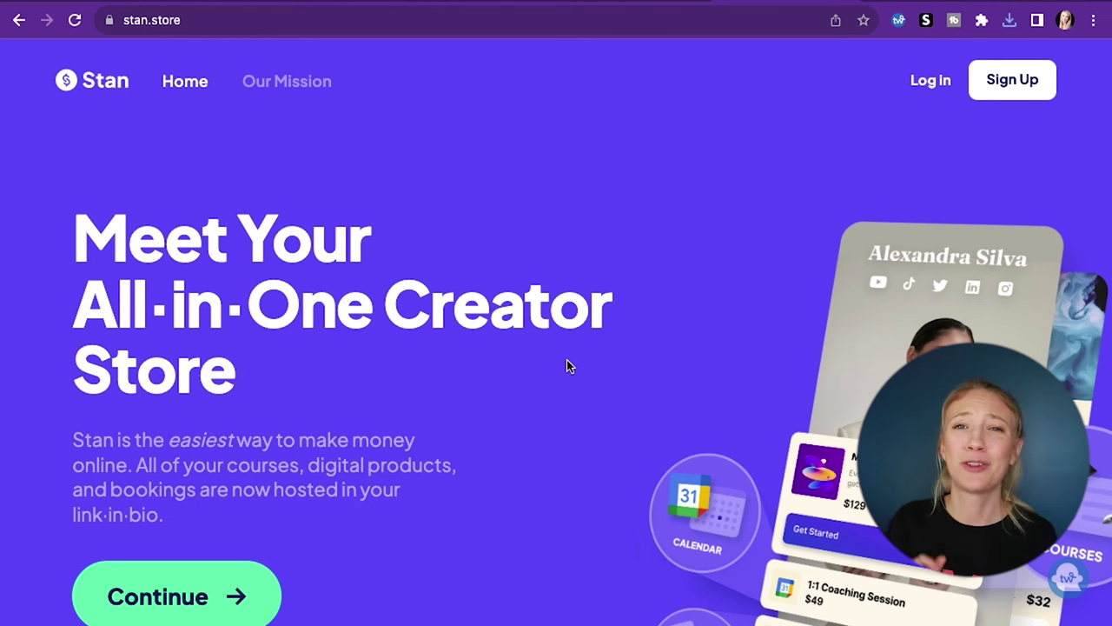
Sign in to Stan and add a new Collect Emails / Applications product.
{"action": "left_click", "coordinate": [928, 80]}
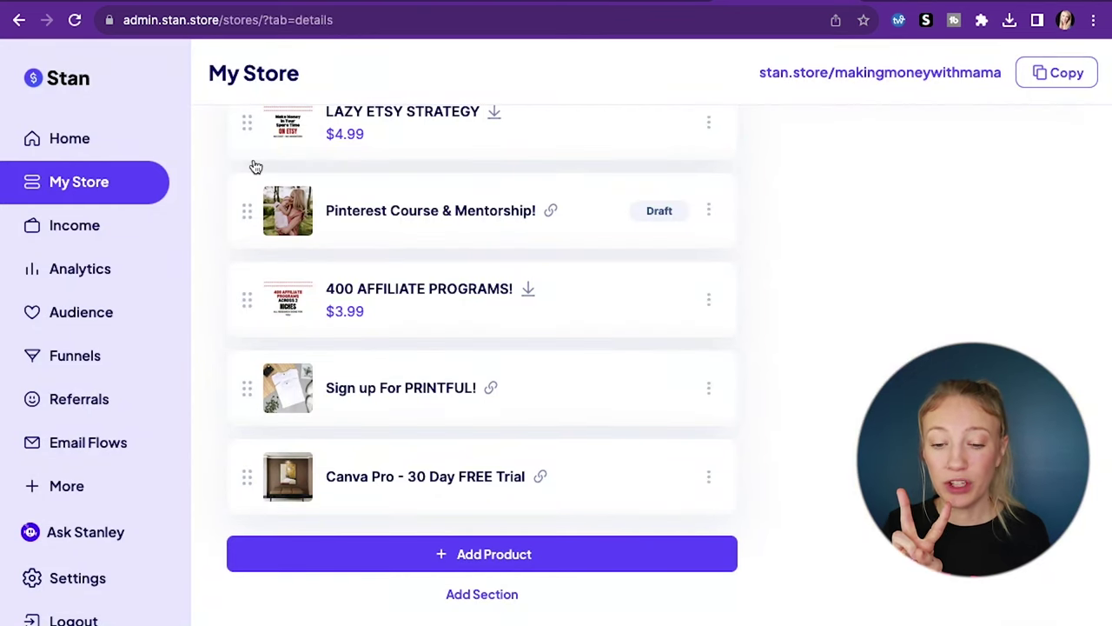
{"action": "left_click", "coordinate": [460, 554]}
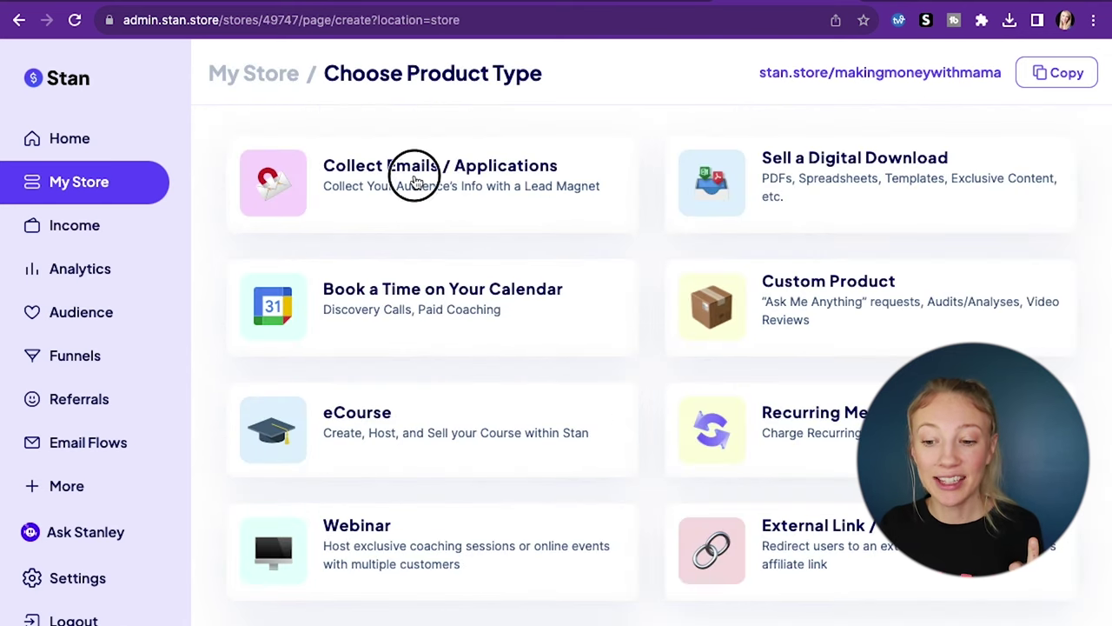
{"action": "left_click", "coordinate": [416, 181]}
{"action": "scroll", "coordinate": [472, 479], "scroll_direction": "down", "scroll_amount": 5}
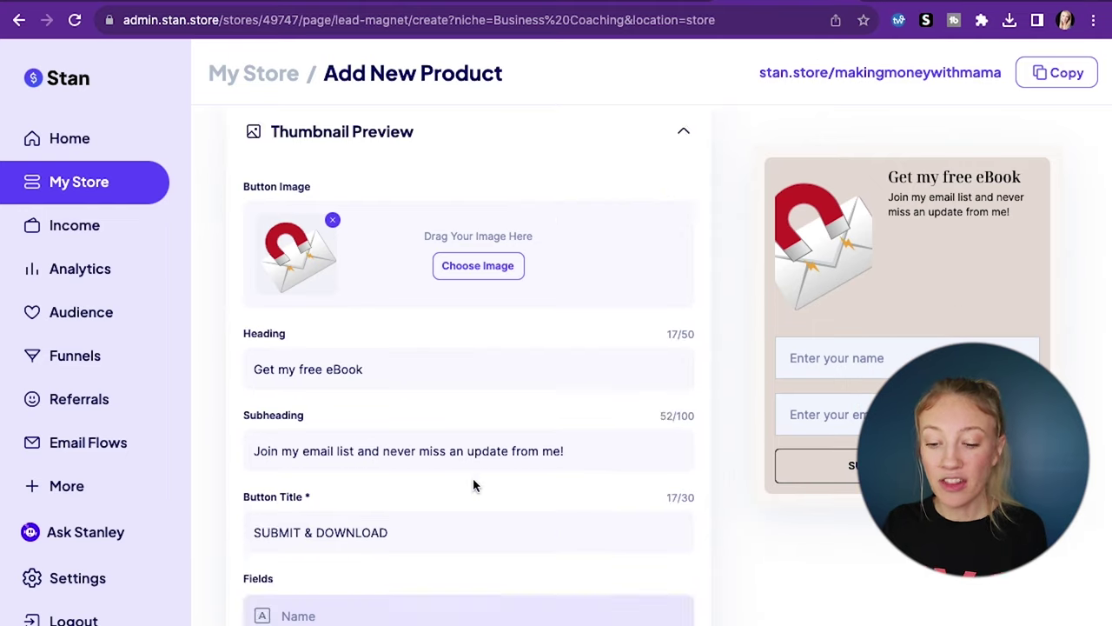
{"action": "scroll", "coordinate": [471, 479], "scroll_direction": "up", "scroll_amount": 5}
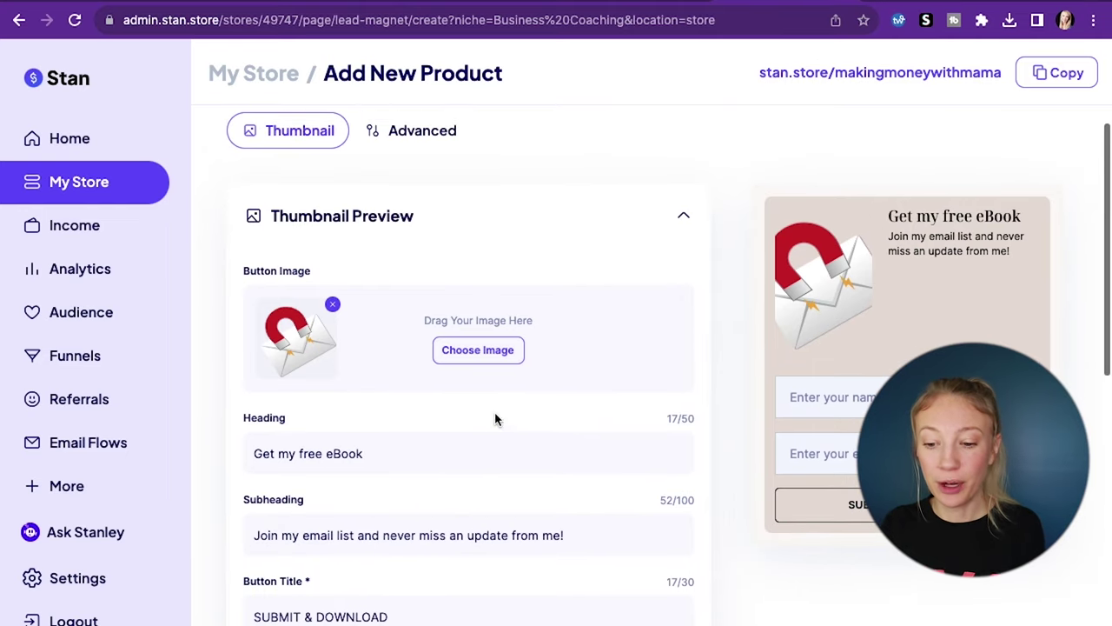
Try a 'new mom' stock photo for the product image, then discard it.
{"action": "left_click", "coordinate": [461, 352]}
{"action": "left_click", "coordinate": [409, 149]}
{"action": "type", "text": "new mom"}
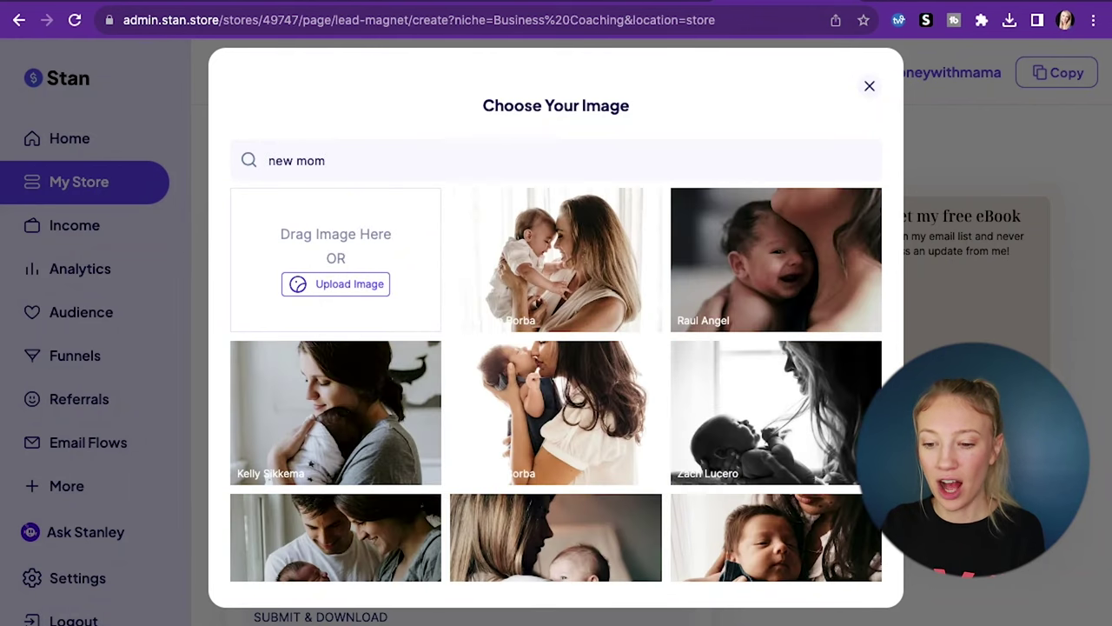
{"action": "left_click", "coordinate": [567, 246]}
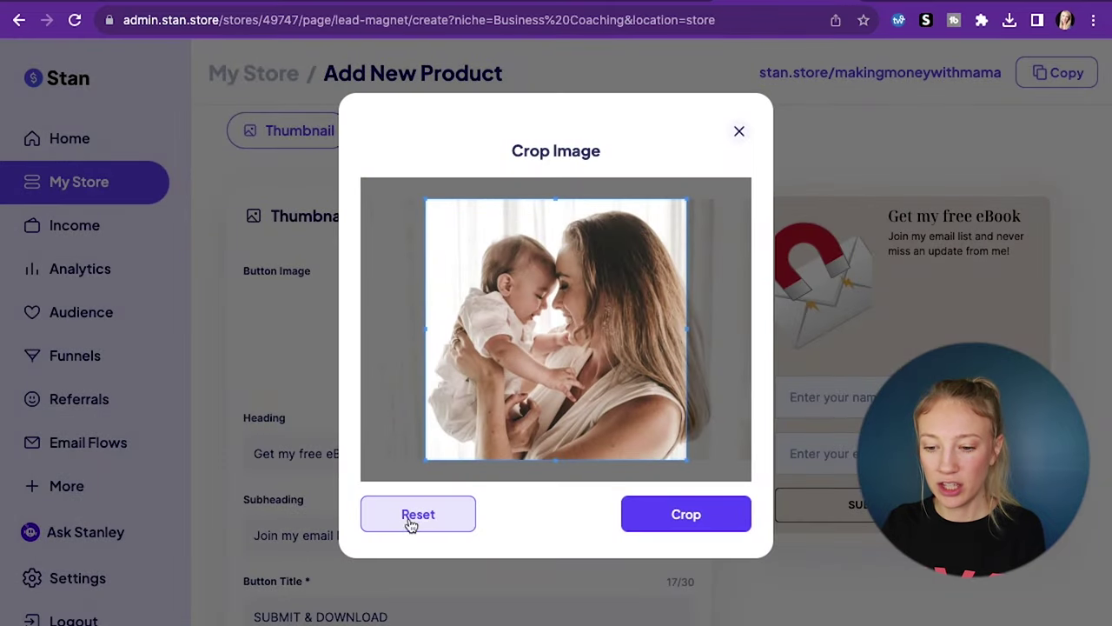
{"action": "left_click", "coordinate": [739, 131]}
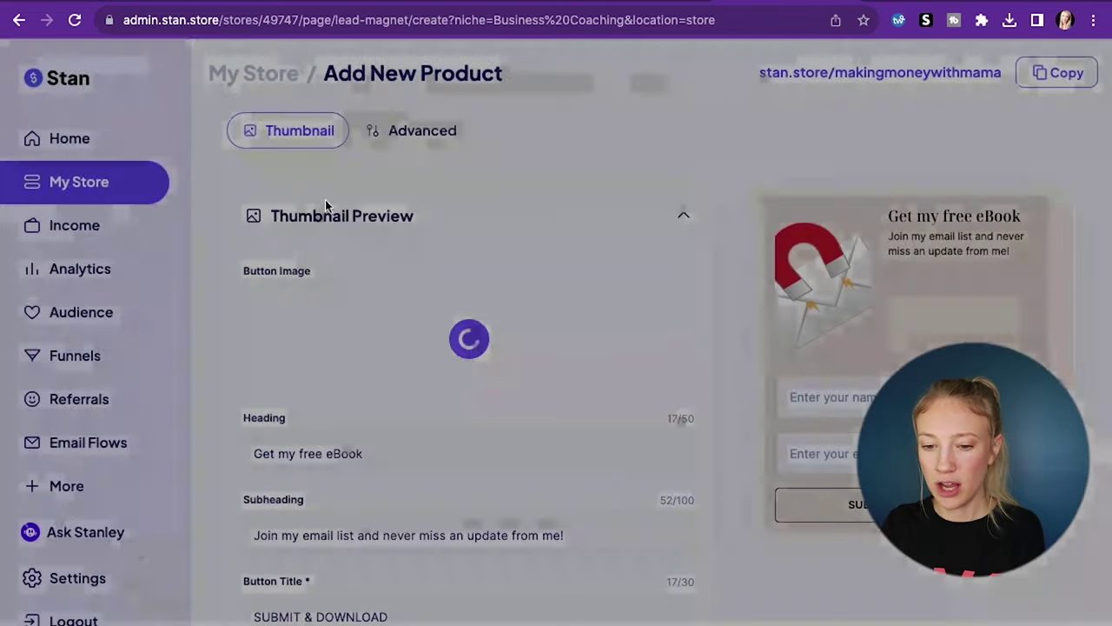
Choose a 'newborn' stock photo and crop it as the button image.
{"action": "left_click", "coordinate": [490, 349]}
{"action": "left_click", "coordinate": [464, 147]}
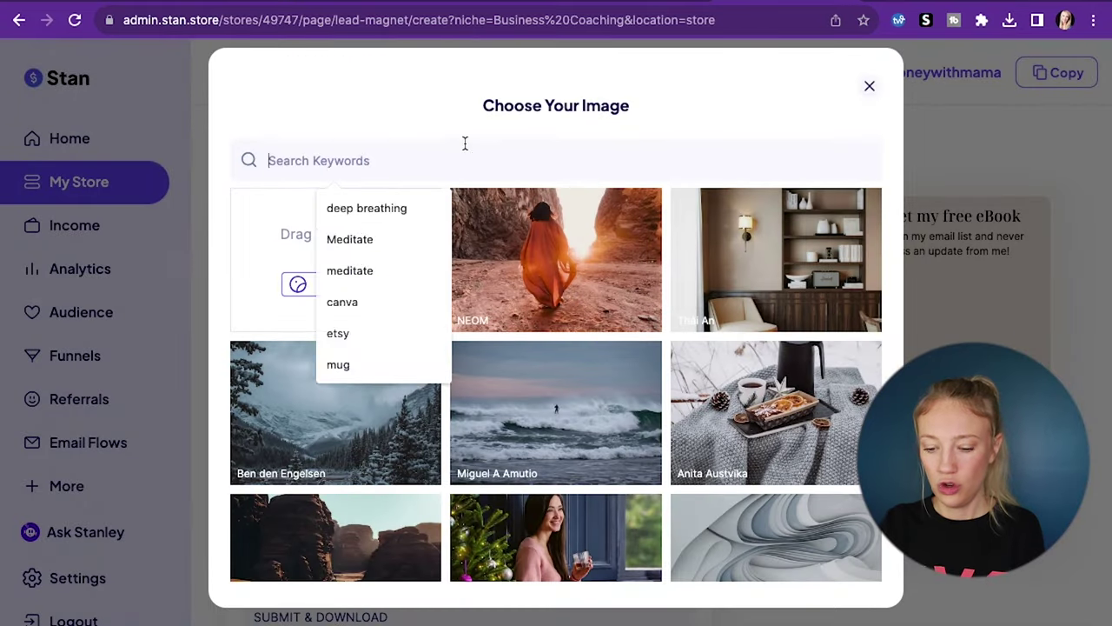
{"action": "type", "text": "newborn"}
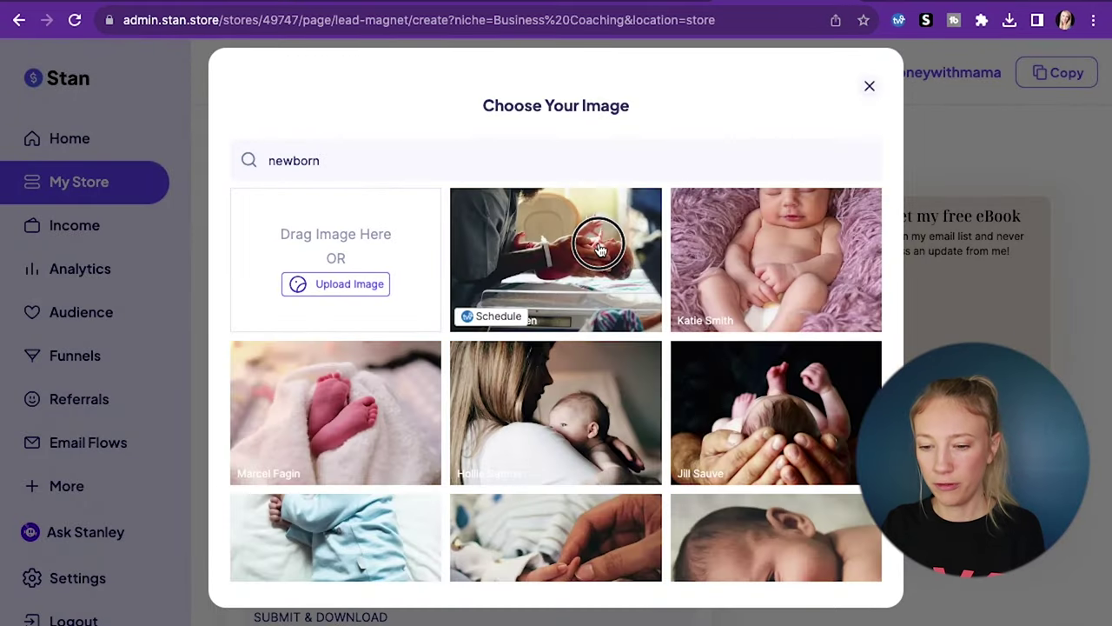
{"action": "left_click", "coordinate": [599, 248]}
{"action": "left_click_drag", "start_coordinate": [625, 427], "coordinate": [669, 464]}
{"action": "left_click", "coordinate": [679, 513]}
{"action": "scroll", "coordinate": [272, 285], "scroll_direction": "down", "scroll_amount": 2}
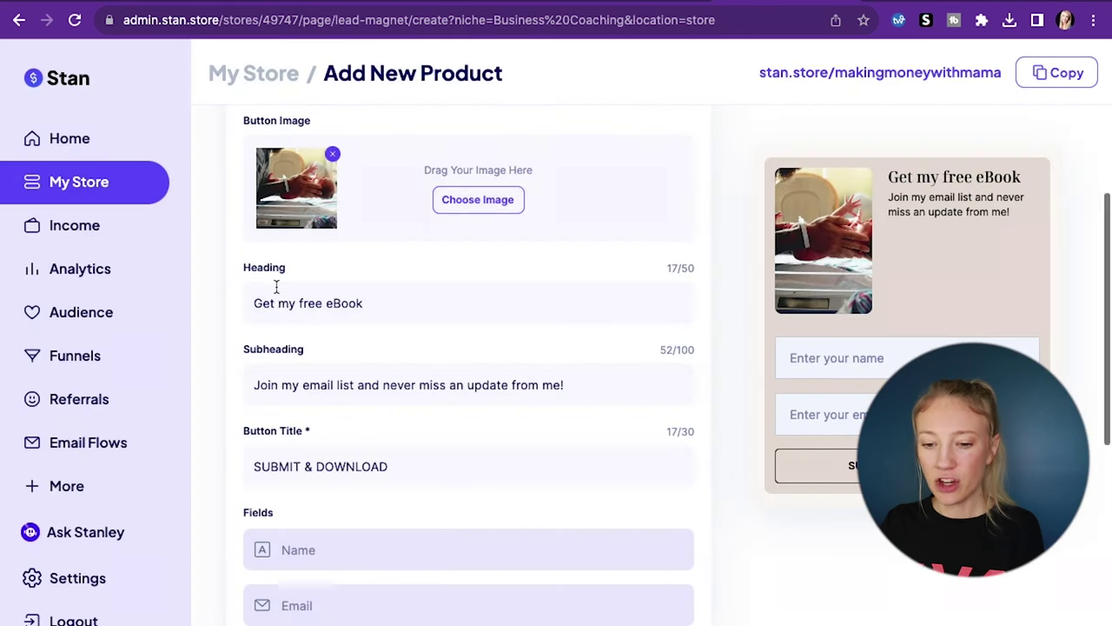
Set the lead magnet heading to 'Everything You Need for Childbirth'.
{"action": "triple_click", "coordinate": [278, 300]}
{"action": "type", "text": "Grab Your"}
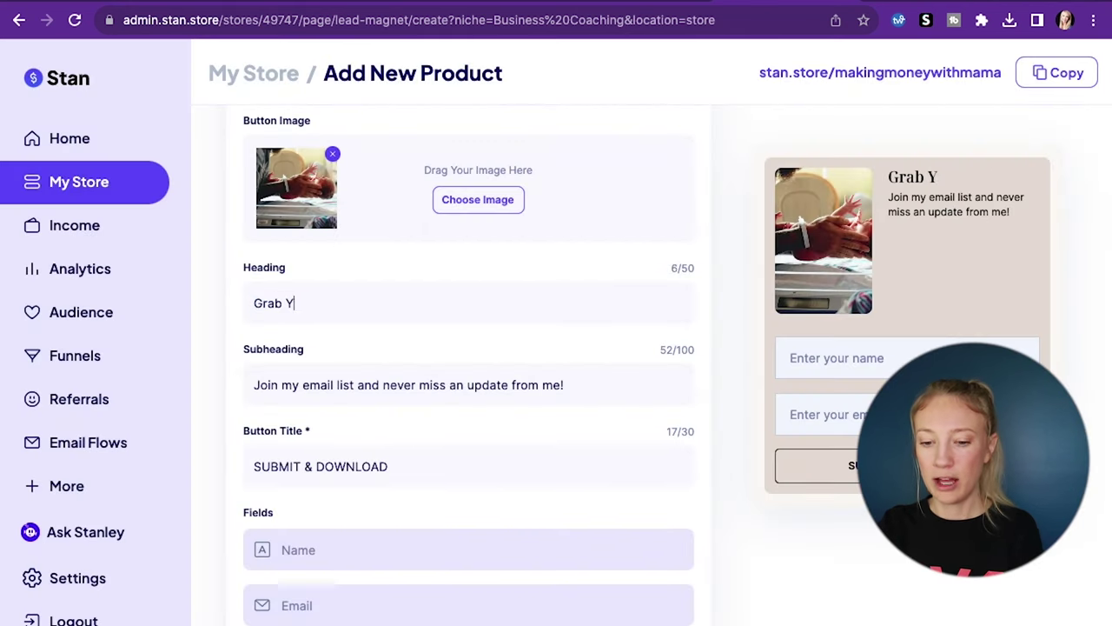
{"action": "key", "text": "BackSpace"}
{"action": "key", "text": "BackSpace"}
{"action": "key", "text": "BackSpace"}
{"action": "key", "text": "BackSpace"}
{"action": "key", "text": "BackSpace"}
{"action": "key", "text": "BackSpace"}
{"action": "key", "text": "BackSpace"}
{"action": "key", "text": "BackSpace"}
{"action": "type", "text": "Ev"}
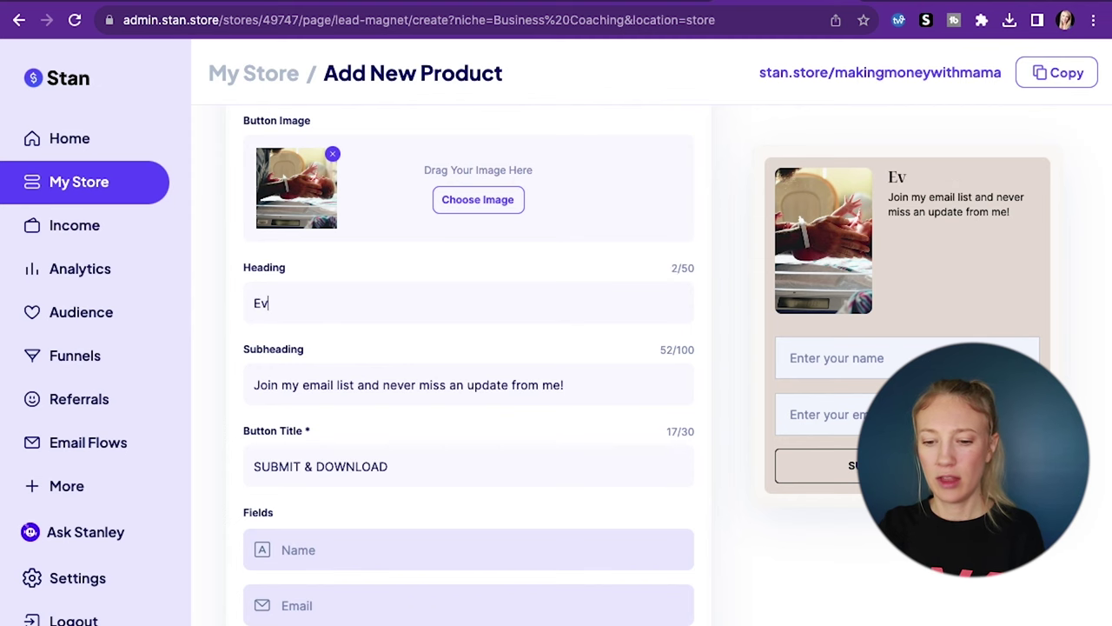
{"action": "type", "text": "erything You Need f"}
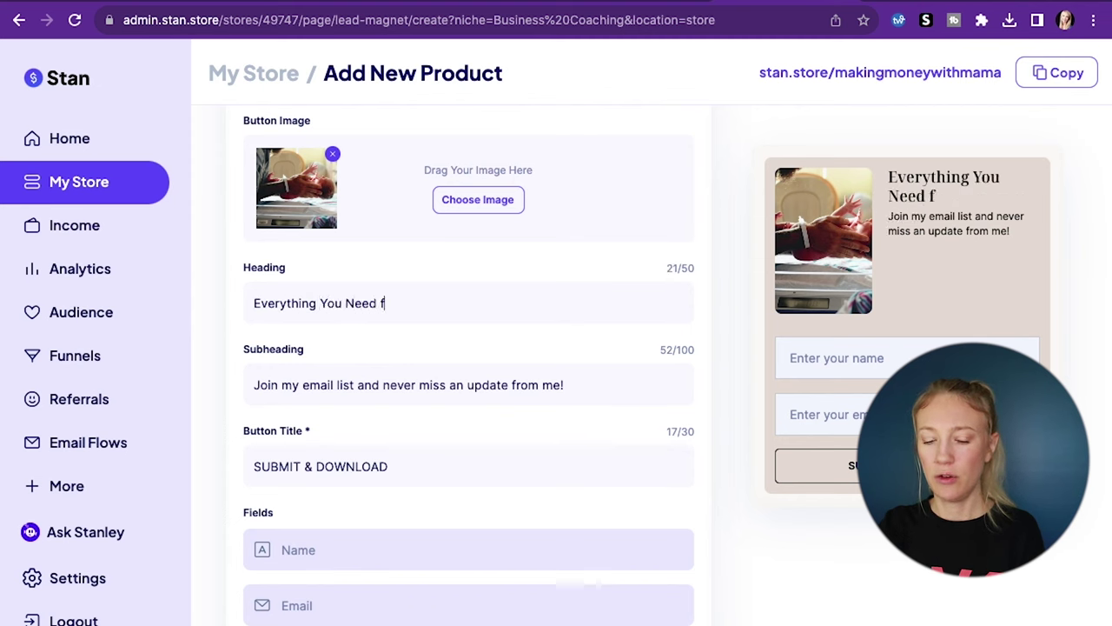
{"action": "type", "text": "or Childbirth"}
Enter the subheading 'Grab your labor and delivery checklist here. Everything for mom & baby!'.
{"action": "key", "text": "Tab"}
{"action": "type", "text": "Grab yo"}
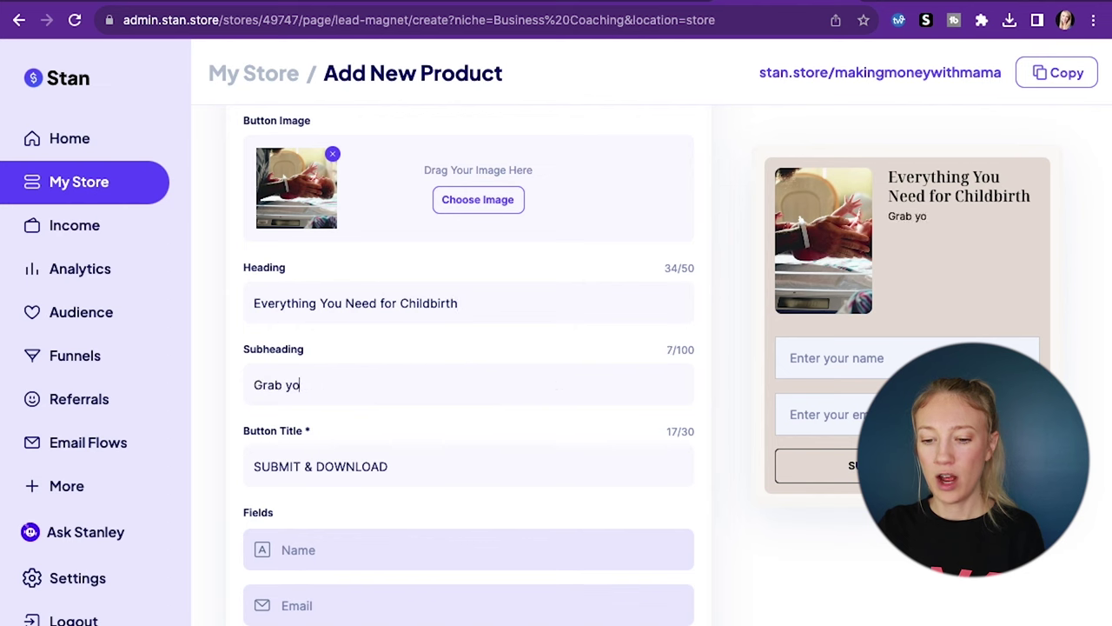
{"action": "type", "text": "ur labor and del"}
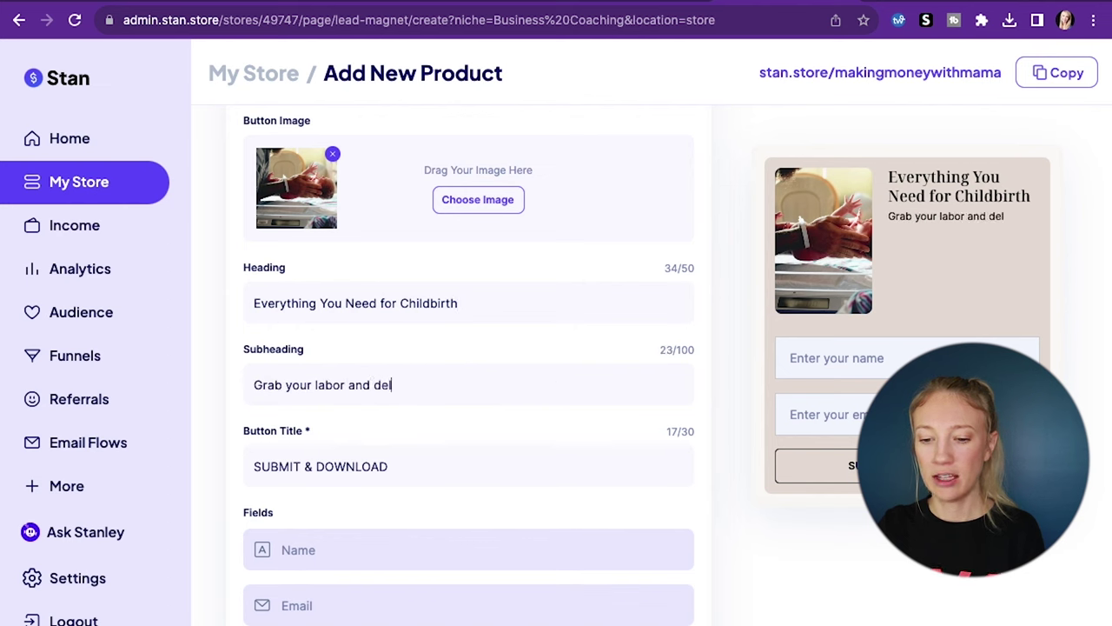
{"action": "type", "text": "ivery chicklist "}
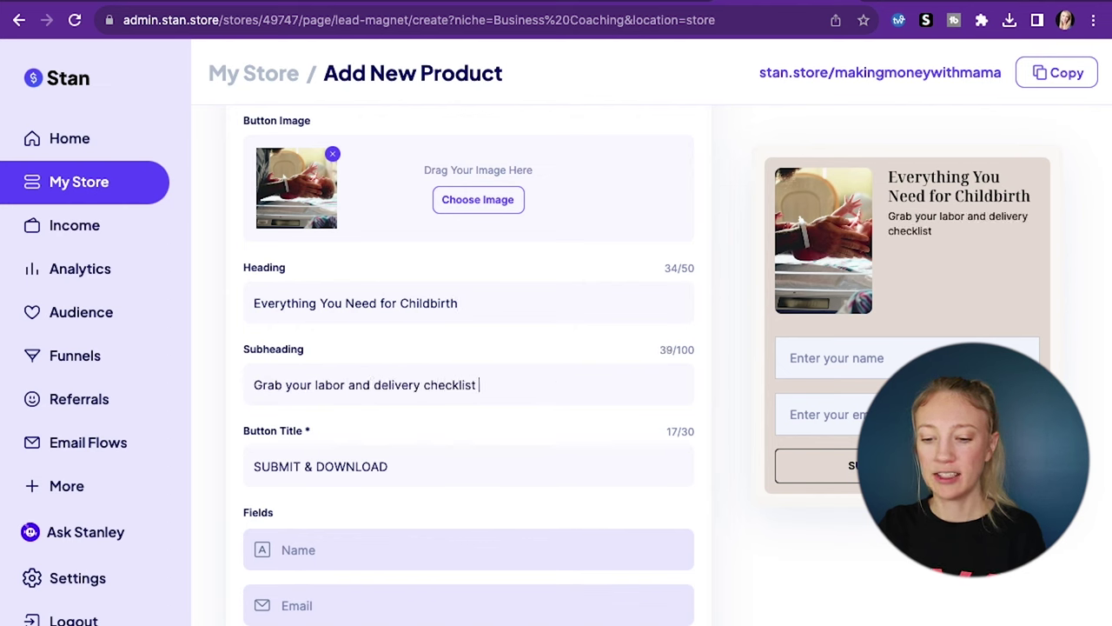
{"action": "type", "text": "here. Everything for mom & baby!"}
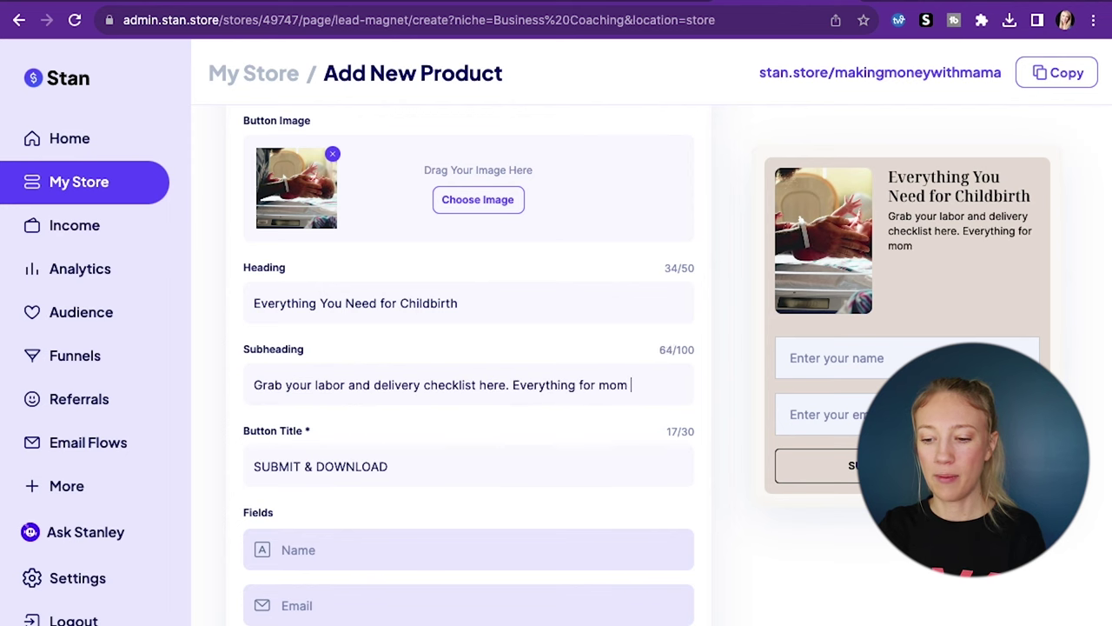
{"action": "double_click", "coordinate": [351, 466]}
{"action": "scroll", "coordinate": [294, 331], "scroll_direction": "down", "scroll_amount": 2}
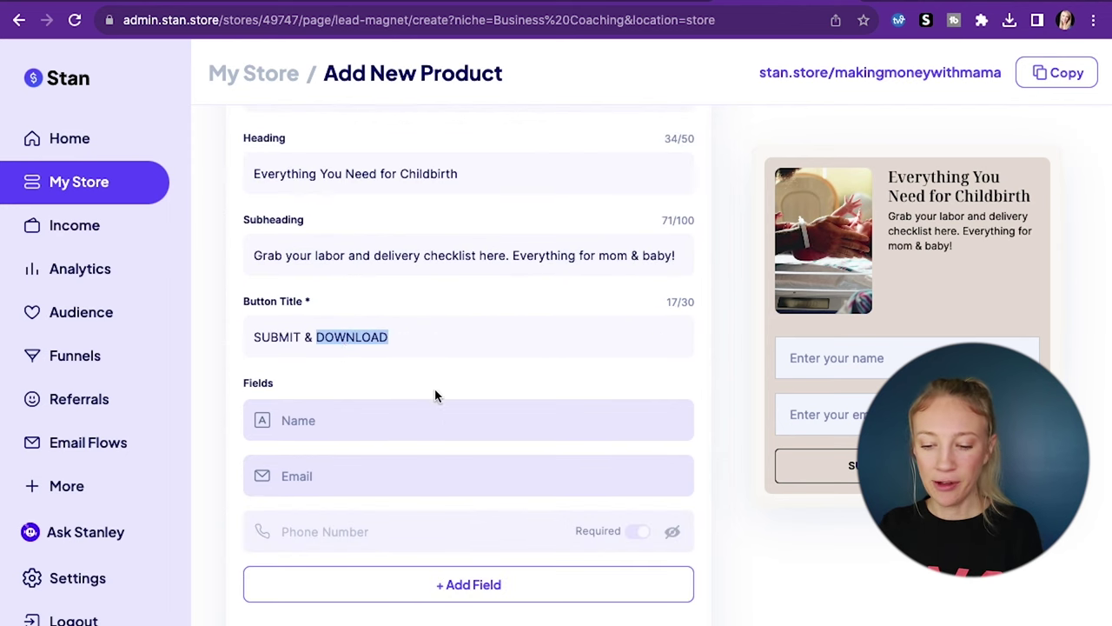
{"action": "scroll", "coordinate": [447, 410], "scroll_direction": "down", "scroll_amount": 3}
{"action": "scroll", "coordinate": [446, 409], "scroll_direction": "down", "scroll_amount": 1}
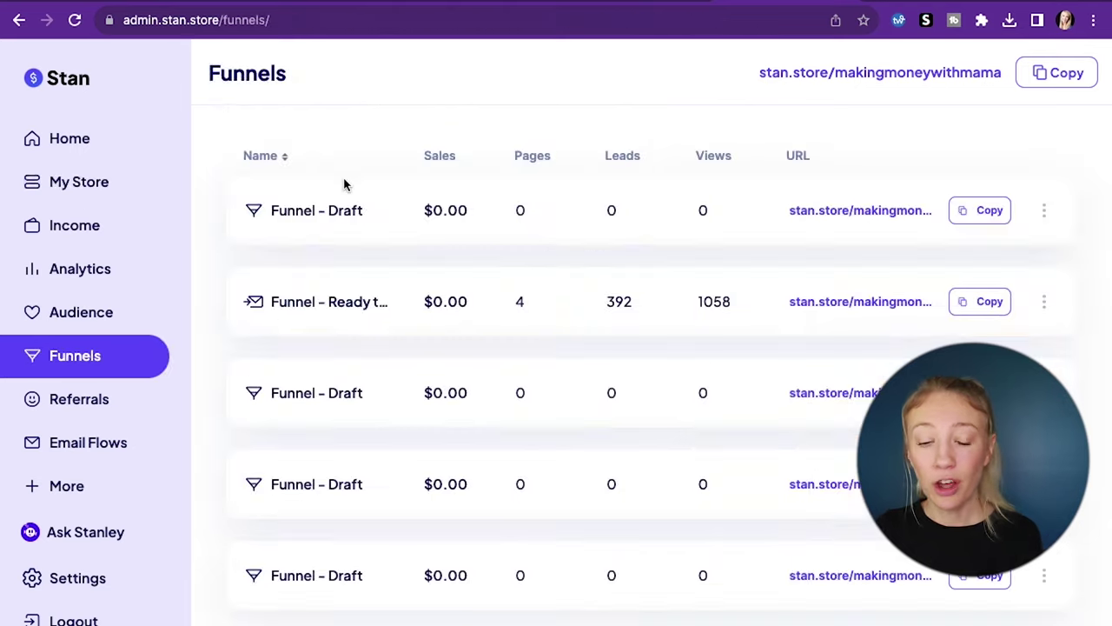
Create a new funnel page set to collect emails / applications.
{"action": "scroll", "coordinate": [368, 345], "scroll_direction": "down", "scroll_amount": 2}
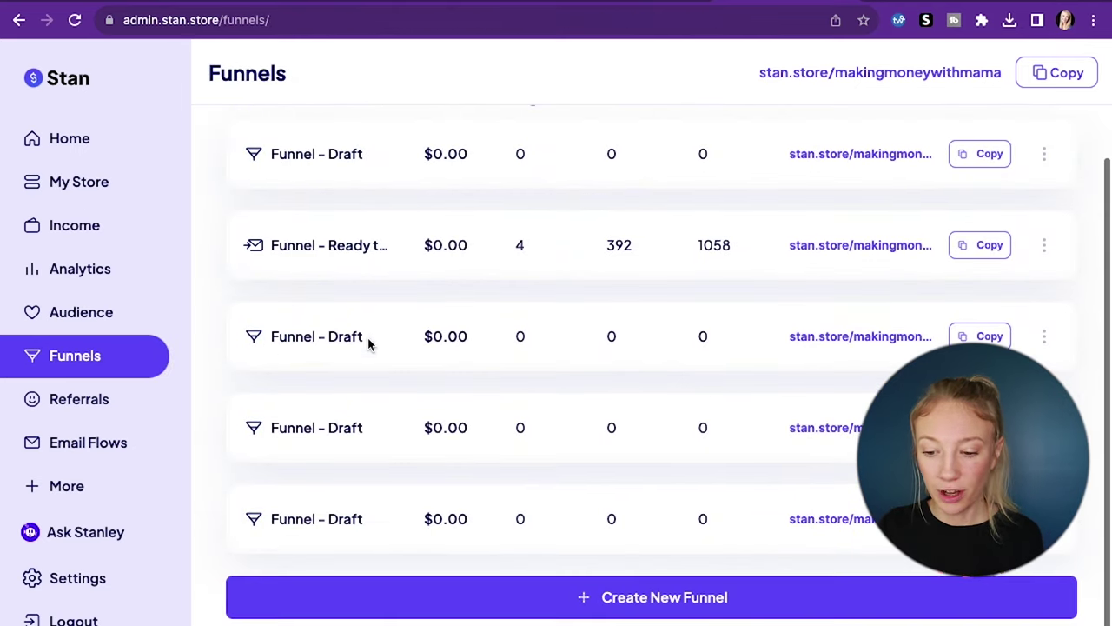
{"action": "left_click", "coordinate": [658, 596]}
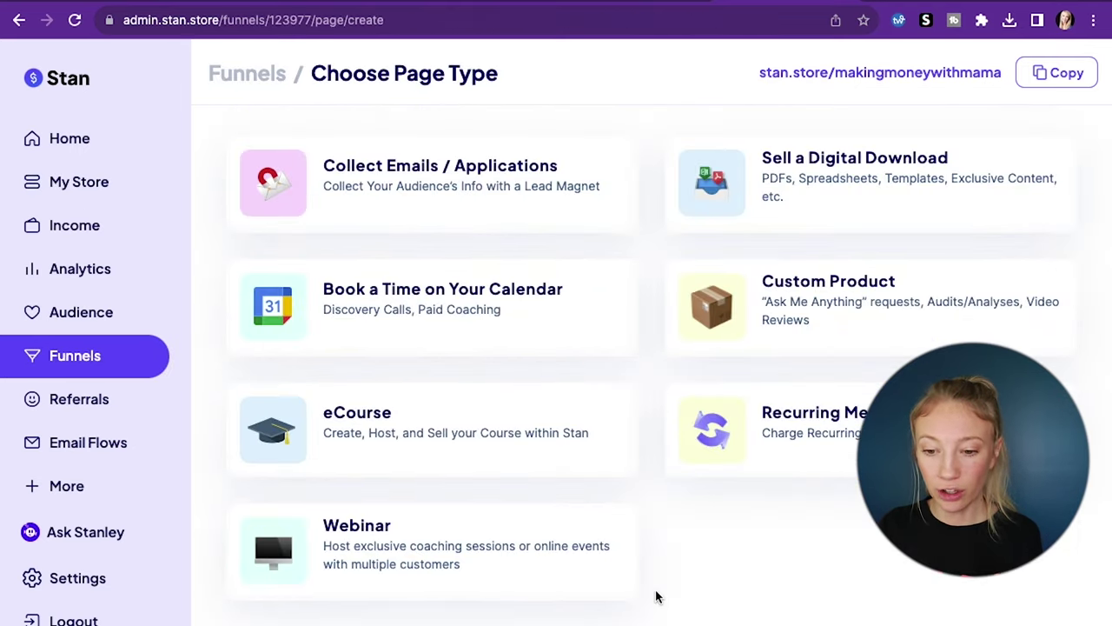
{"action": "left_click", "coordinate": [375, 191]}
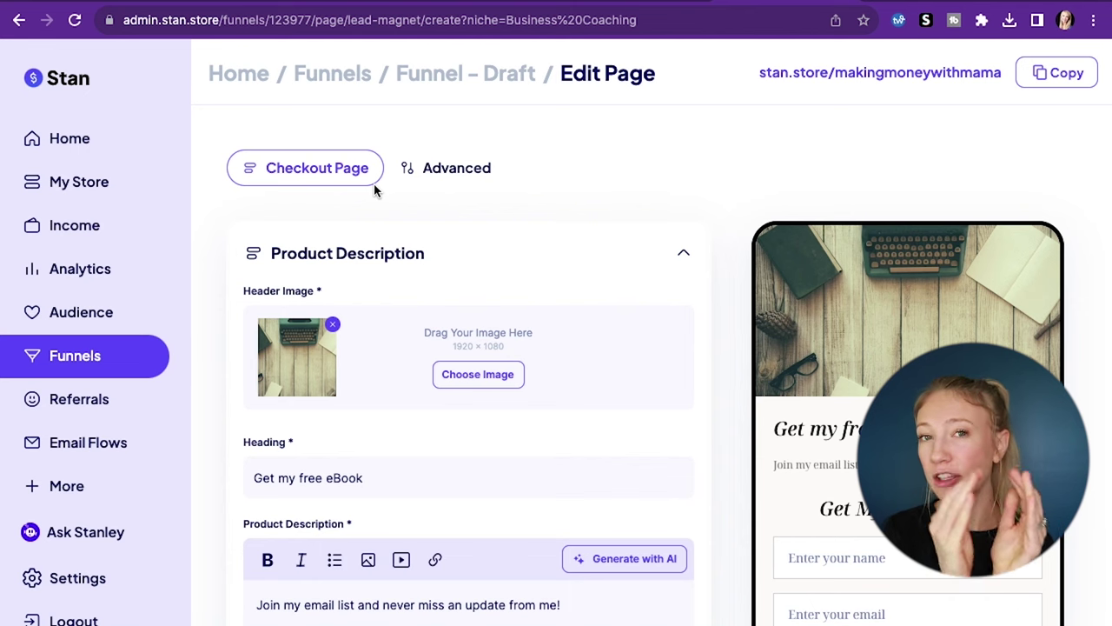
{"action": "scroll", "coordinate": [373, 183], "scroll_direction": "down", "scroll_amount": 3}
{"action": "scroll", "coordinate": [460, 224], "scroll_direction": "up", "scroll_amount": 1}
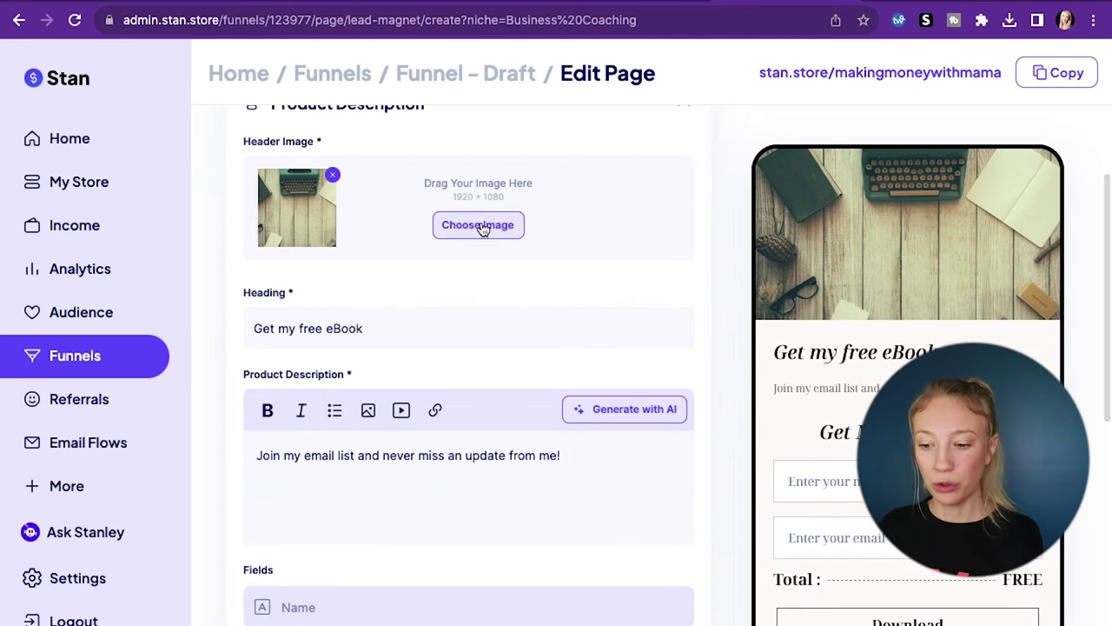
Add a 'newborn' stock header image and the heading 'Childbirth Checklist : Mom & Baby'.
{"action": "left_click", "coordinate": [478, 228]}
{"action": "type", "text": "newborn"}
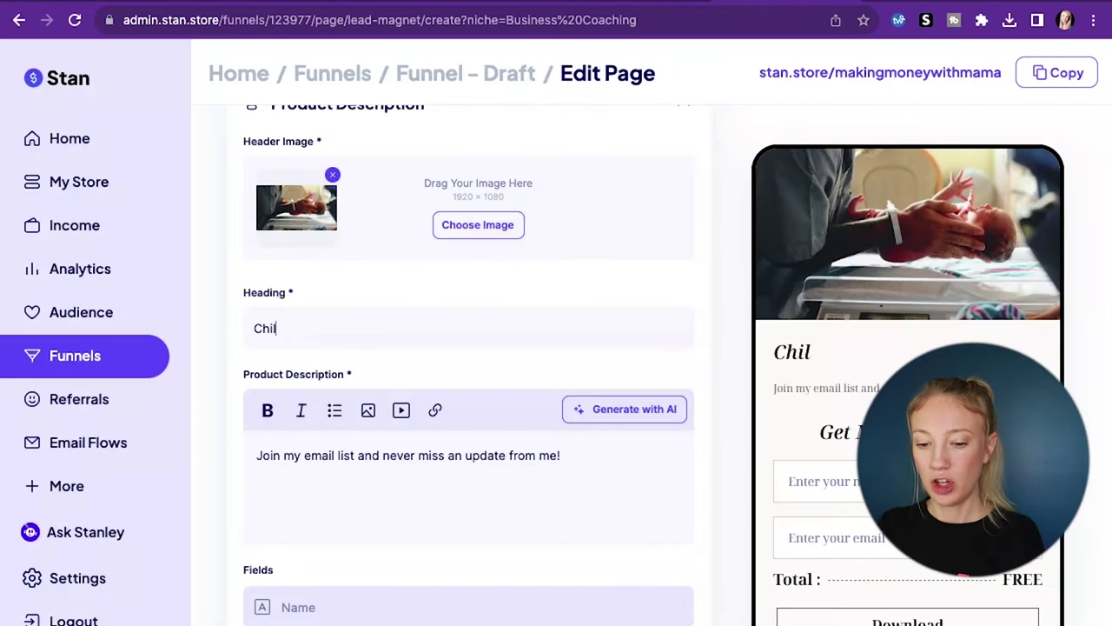
{"action": "type", "text": "dbirth Check"}
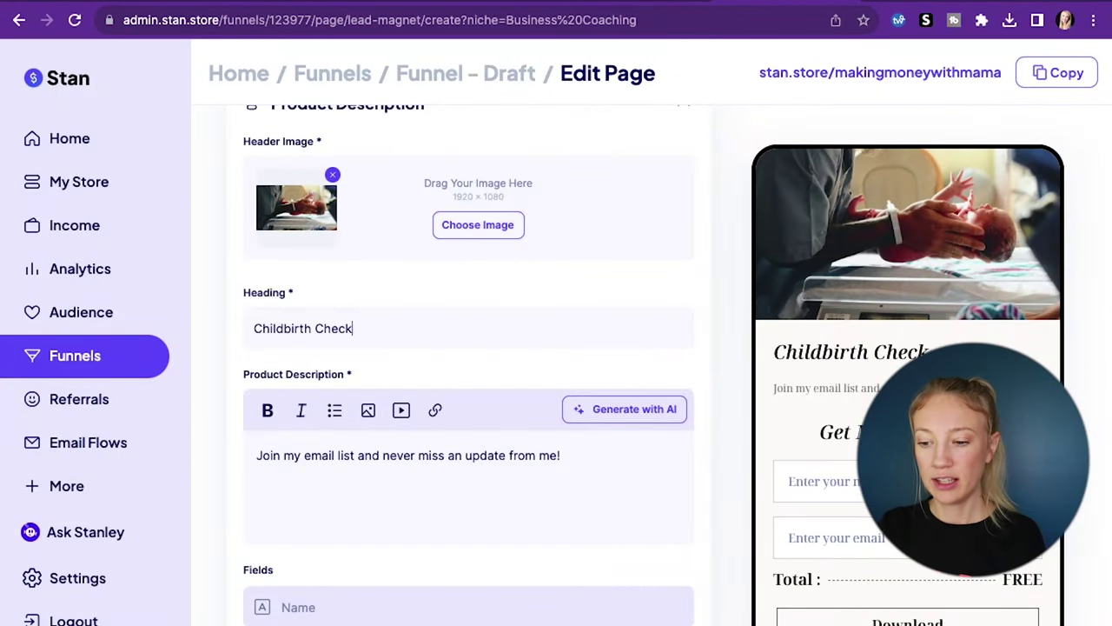
{"action": "type", "text": "list : Everything you Nee"}
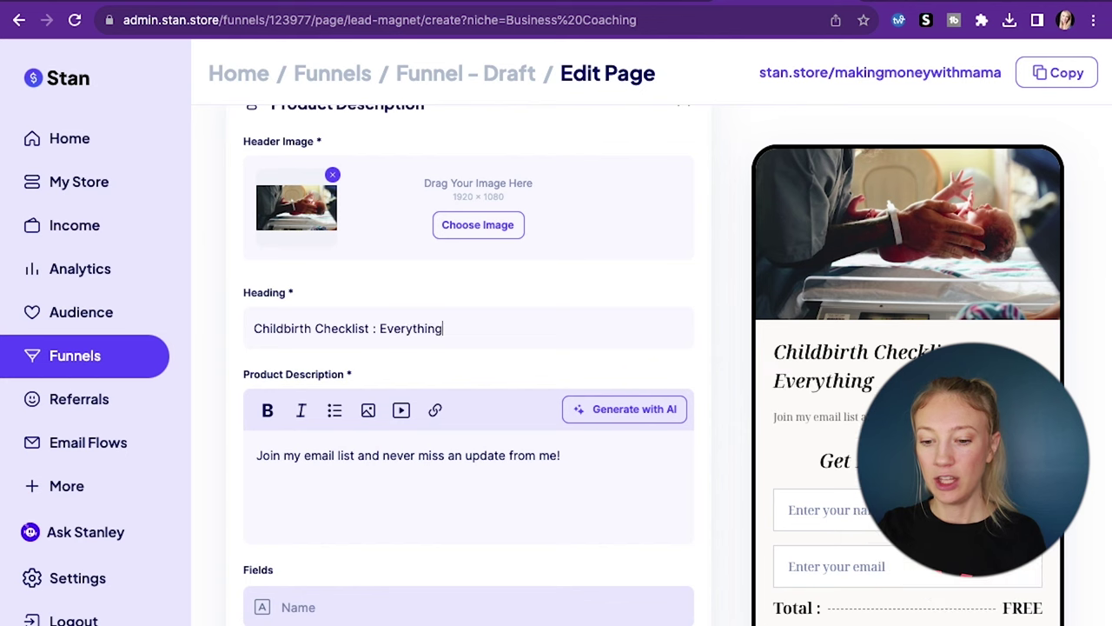
{"action": "type", "text": "d for Mom"}
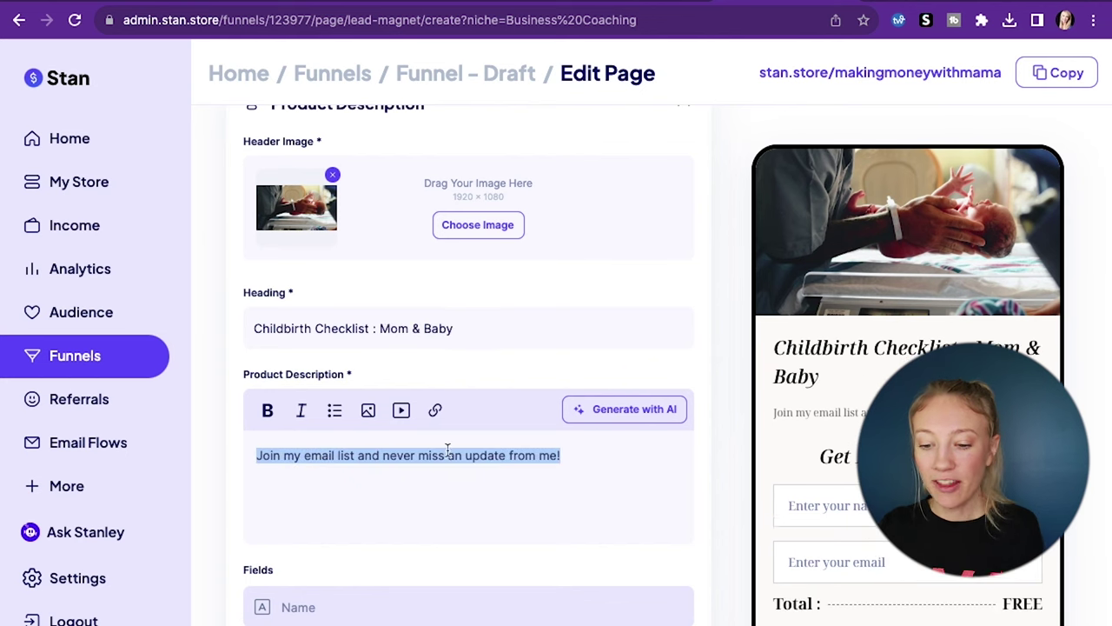
{"action": "scroll", "coordinate": [445, 471], "scroll_direction": "down", "scroll_amount": 1}
{"action": "scroll", "coordinate": [445, 471], "scroll_direction": "down", "scroll_amount": 2}
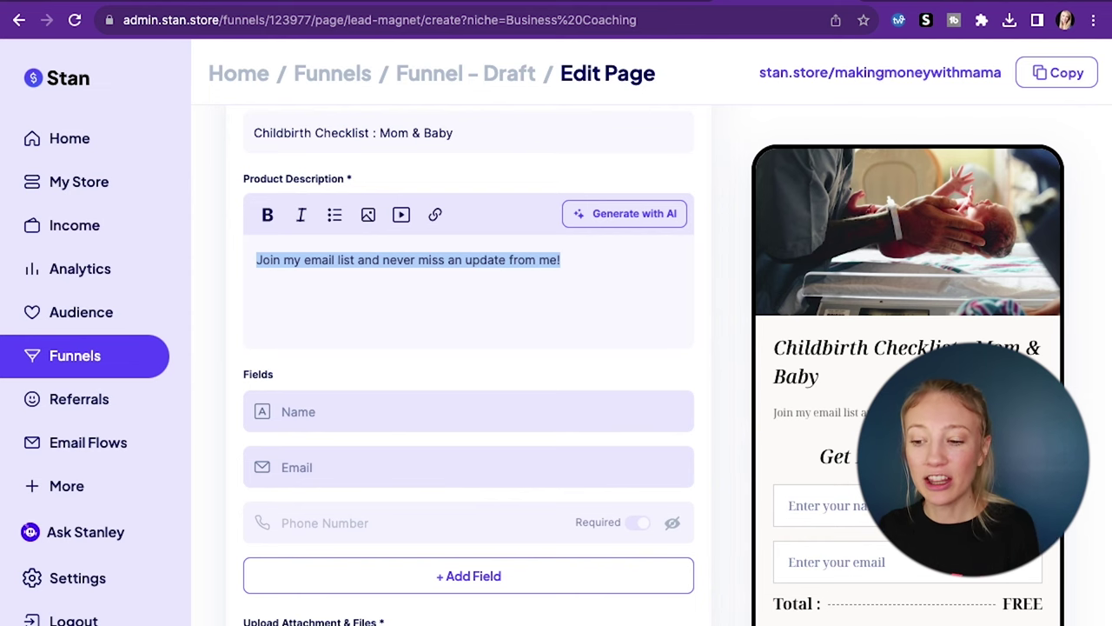
{"action": "scroll", "coordinate": [469, 365], "scroll_direction": "down", "scroll_amount": 5}
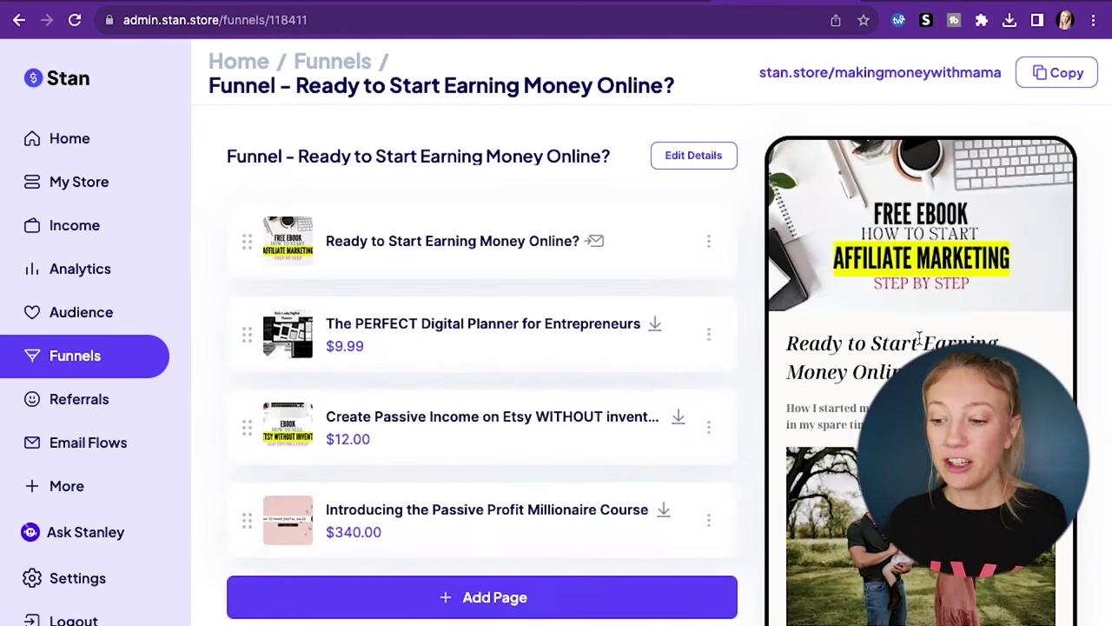
{"action": "scroll", "coordinate": [919, 337], "scroll_direction": "down", "scroll_amount": 10}
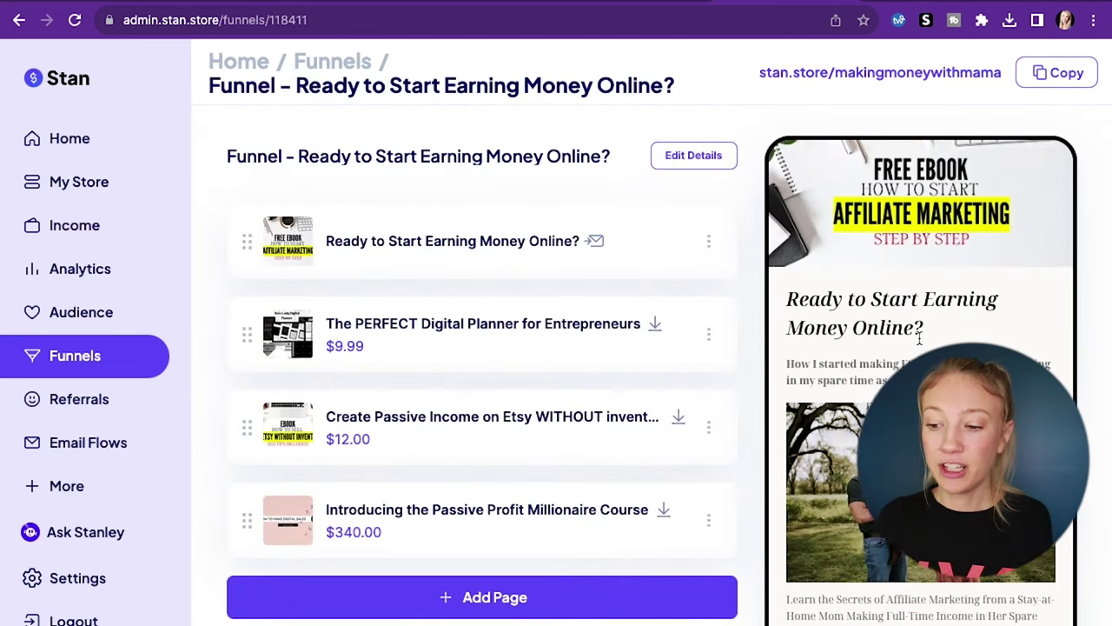
Review the Ready to Start Earning Money Online? funnel's pages and phone preview, then return to Funnels.
{"action": "scroll", "coordinate": [919, 337], "scroll_direction": "down", "scroll_amount": 2}
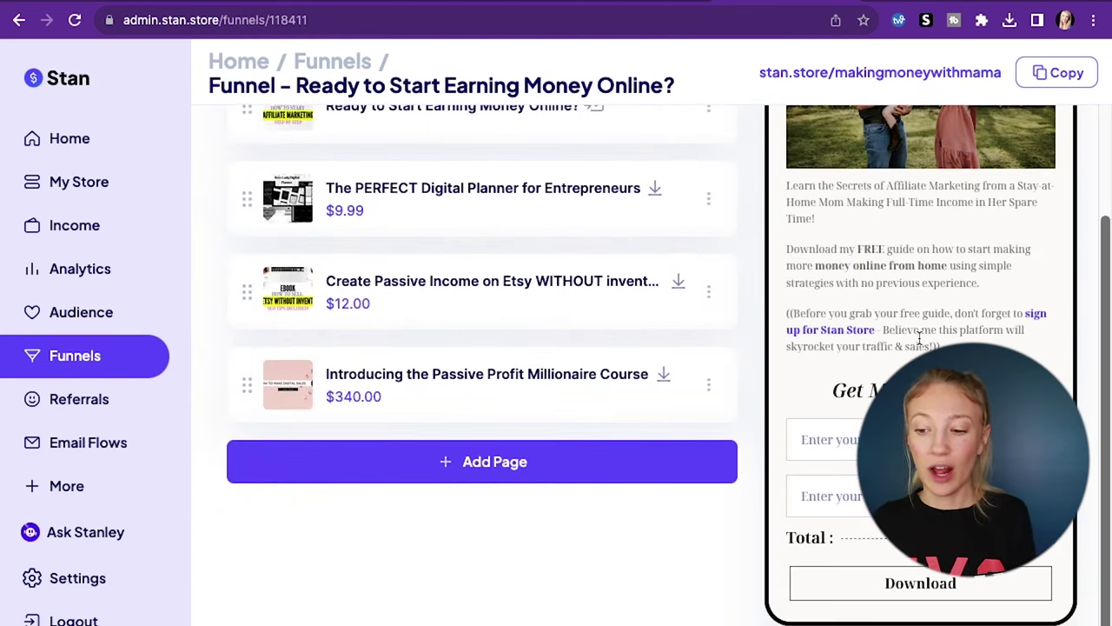
{"action": "scroll", "coordinate": [920, 337], "scroll_direction": "up", "scroll_amount": 6}
{"action": "scroll", "coordinate": [919, 338], "scroll_direction": "up", "scroll_amount": 1}
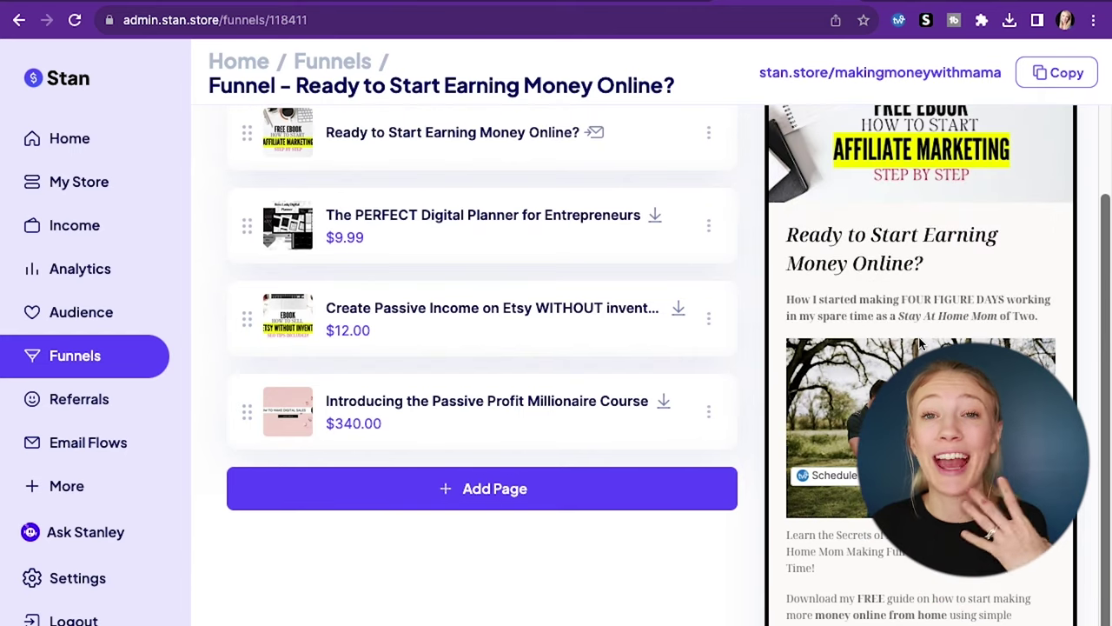
{"action": "scroll", "coordinate": [919, 345], "scroll_direction": "down", "scroll_amount": 1}
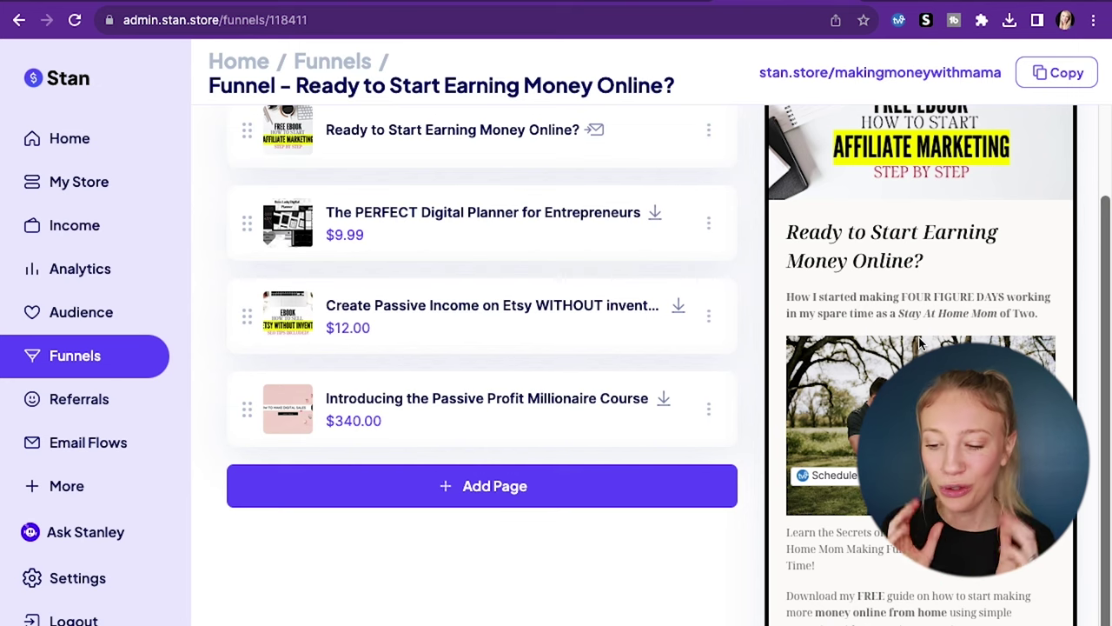
{"action": "scroll", "coordinate": [919, 344], "scroll_direction": "down", "scroll_amount": 4}
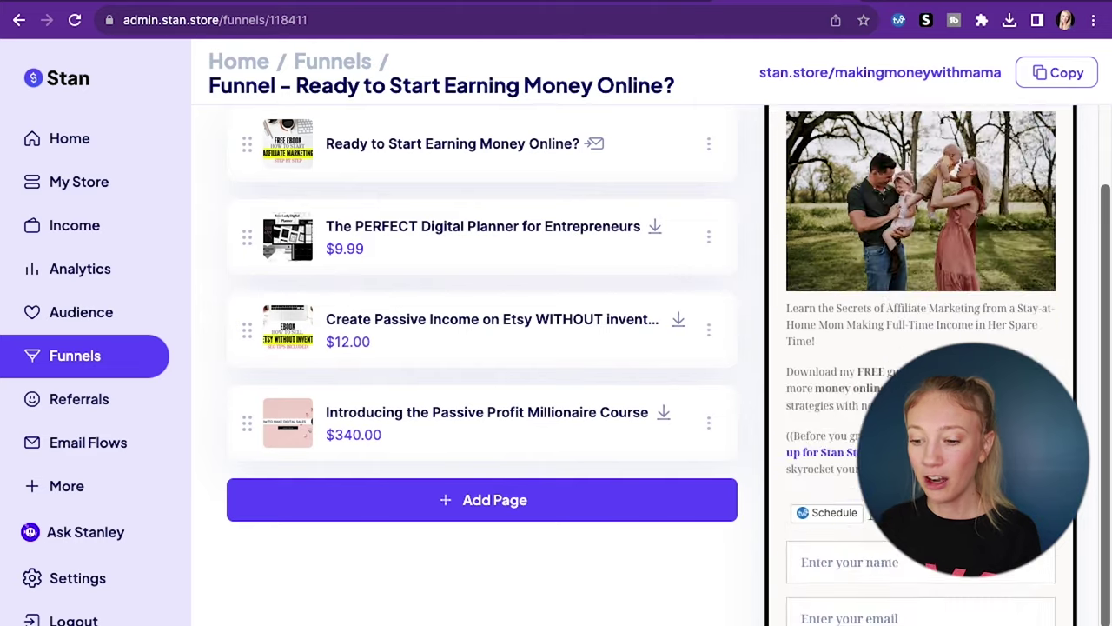
{"action": "scroll", "coordinate": [689, 498], "scroll_direction": "down", "scroll_amount": 1}
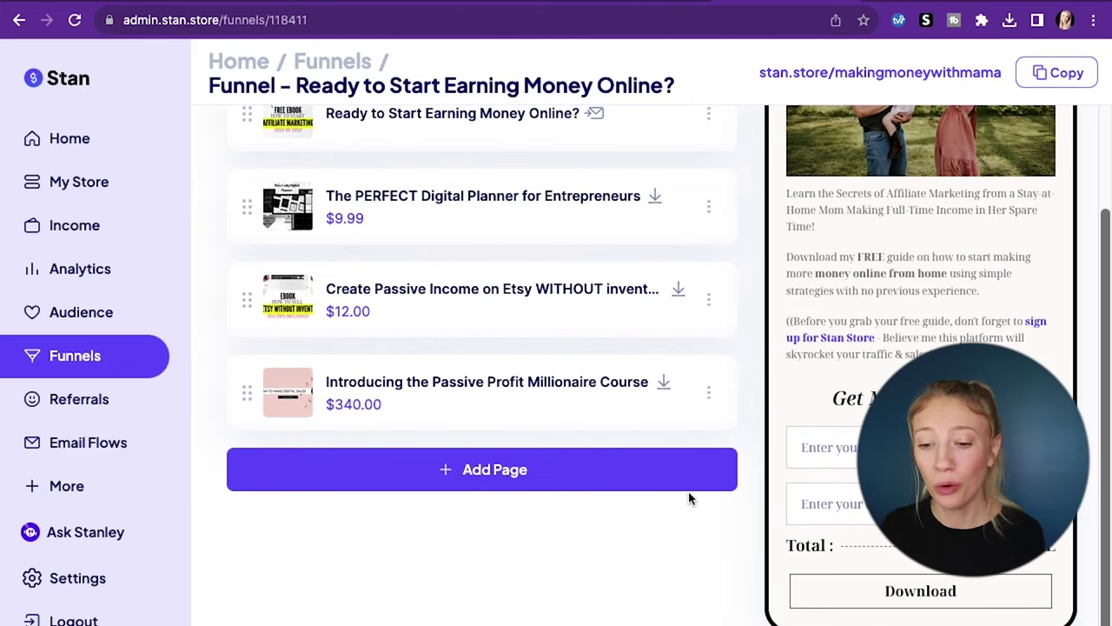
{"action": "scroll", "coordinate": [669, 444], "scroll_direction": "up", "scroll_amount": 3}
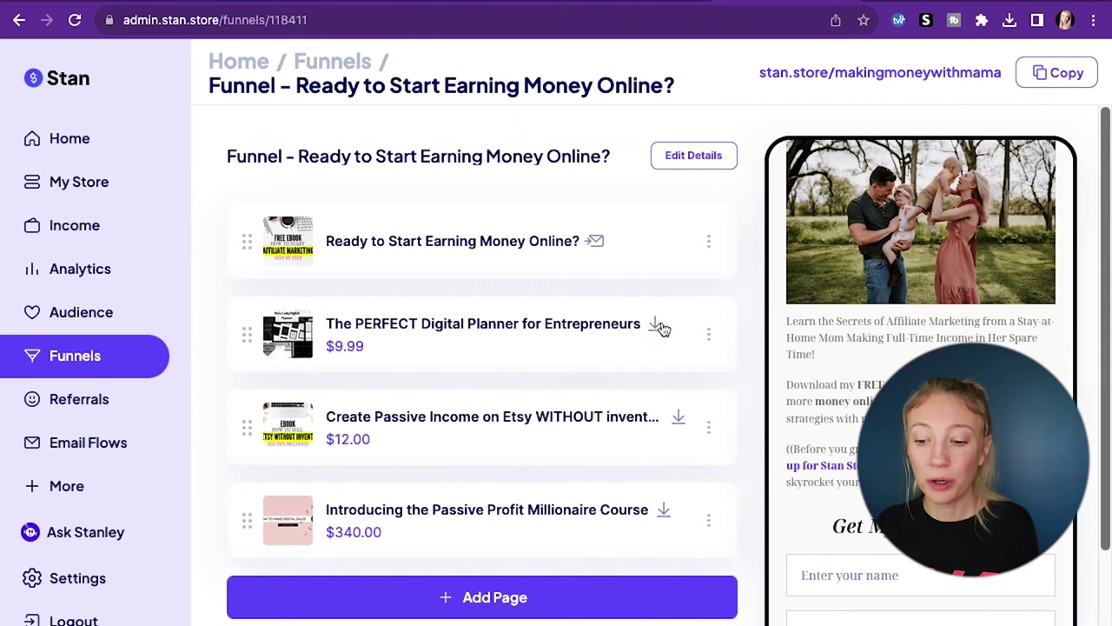
{"action": "left_click", "coordinate": [326, 62]}
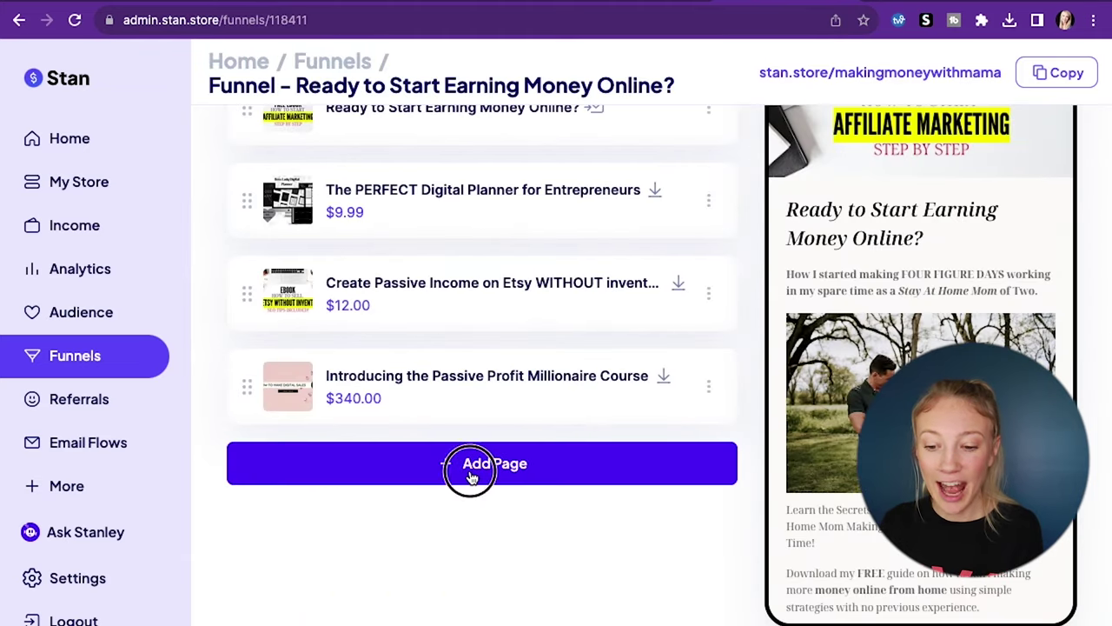
{"action": "left_click", "coordinate": [469, 476]}
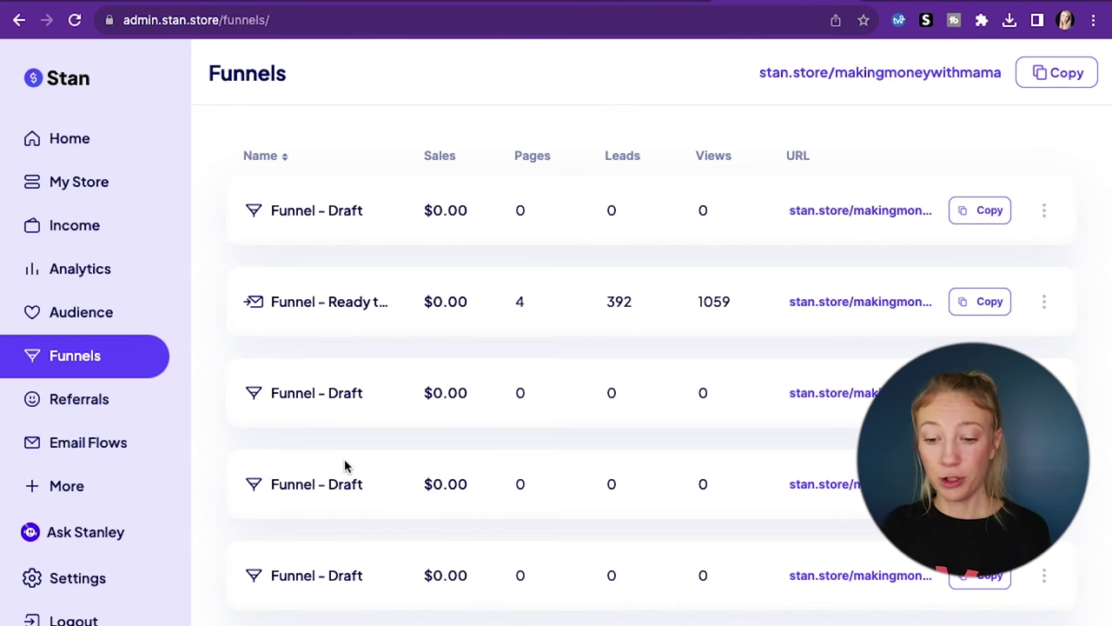
Open the second funnel's options menu, then go to the My Store overview.
{"action": "left_click", "coordinate": [1044, 308]}
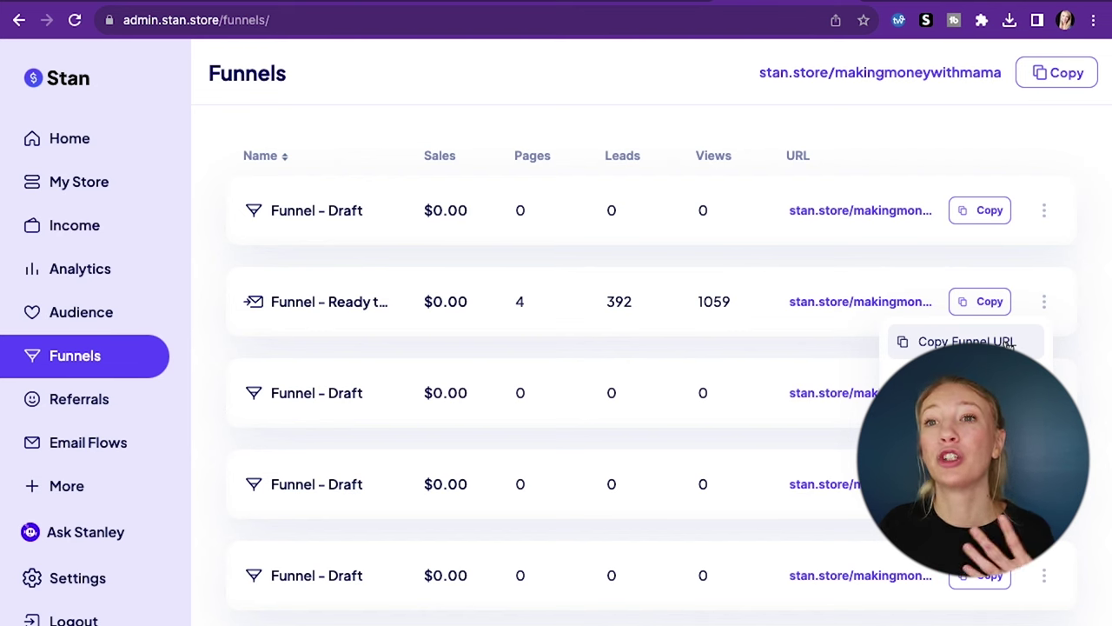
{"action": "left_click", "coordinate": [109, 191]}
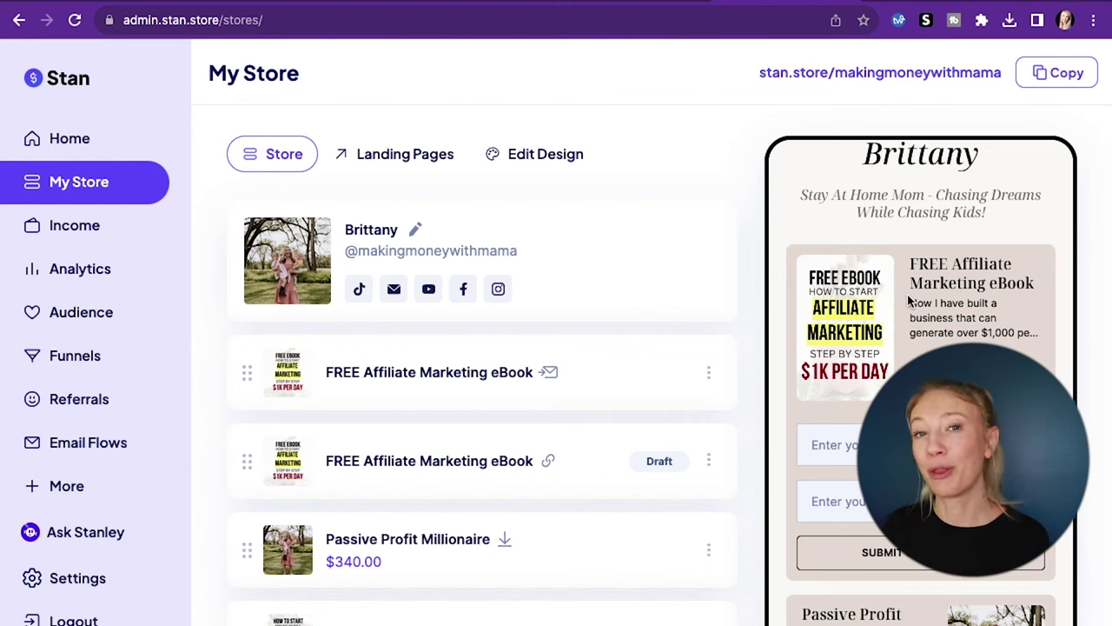
{"action": "scroll", "coordinate": [908, 300], "scroll_direction": "up", "scroll_amount": 1}
{"action": "scroll", "coordinate": [909, 299], "scroll_direction": "up", "scroll_amount": 1}
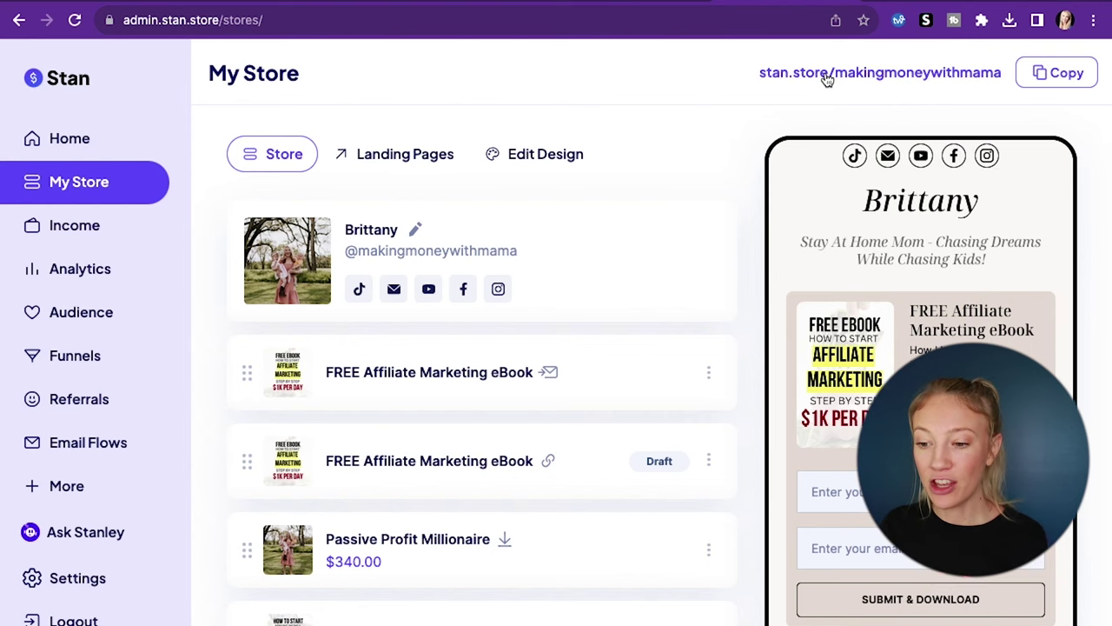
Browse the public storefront in a new tab, then return to the admin My Store page.
{"action": "left_click", "coordinate": [826, 76]}
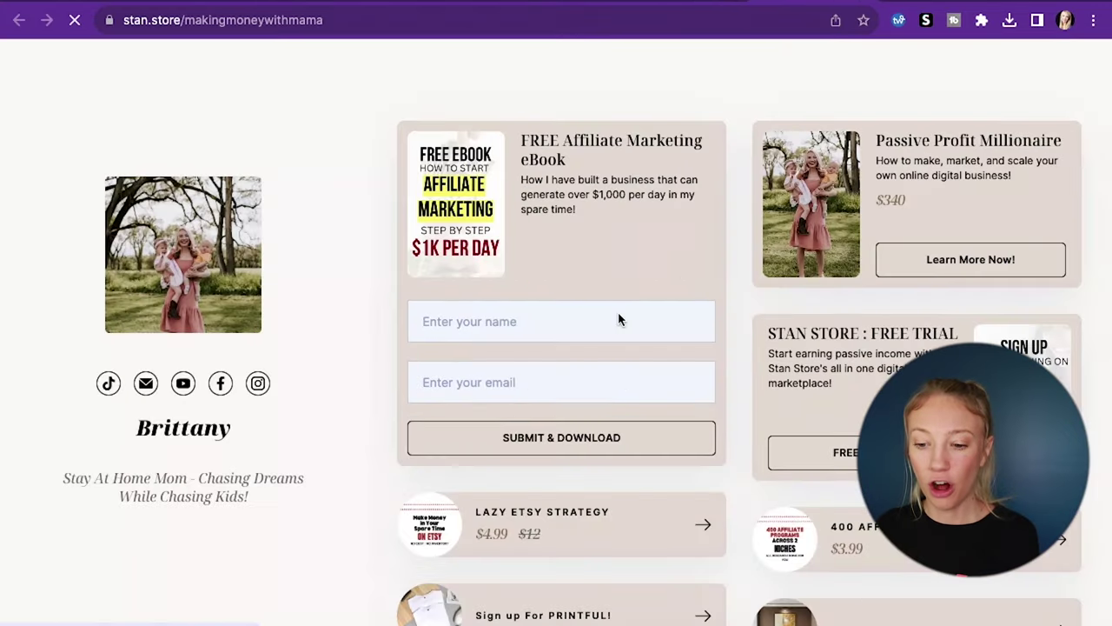
{"action": "scroll", "coordinate": [619, 318], "scroll_direction": "down", "scroll_amount": 3}
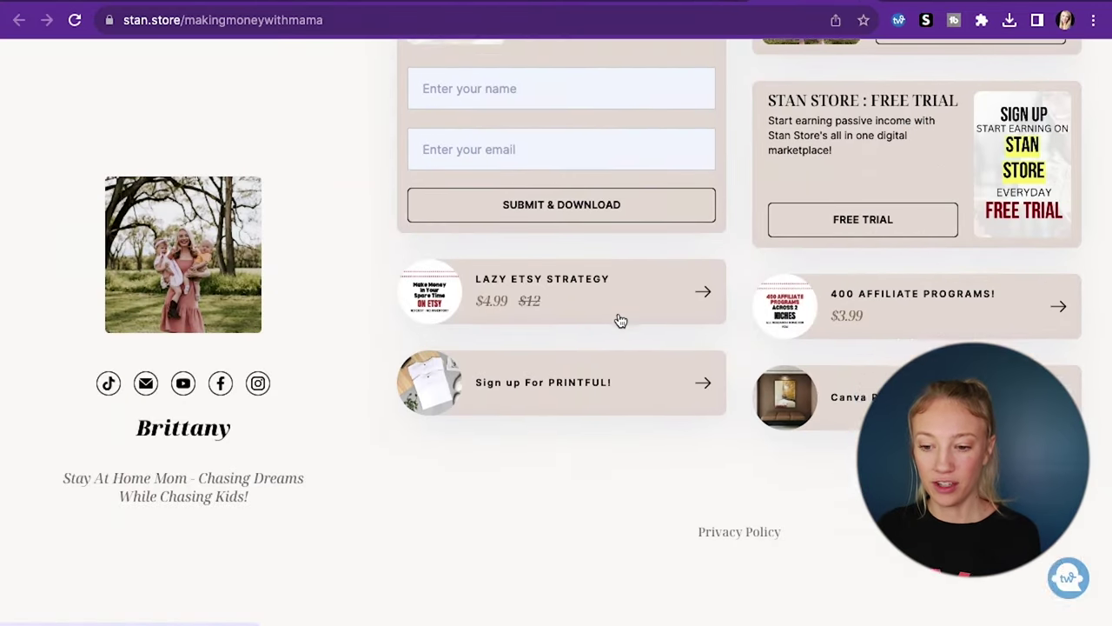
{"action": "scroll", "coordinate": [619, 318], "scroll_direction": "up", "scroll_amount": 3}
{"action": "left_click", "coordinate": [667, 5]}
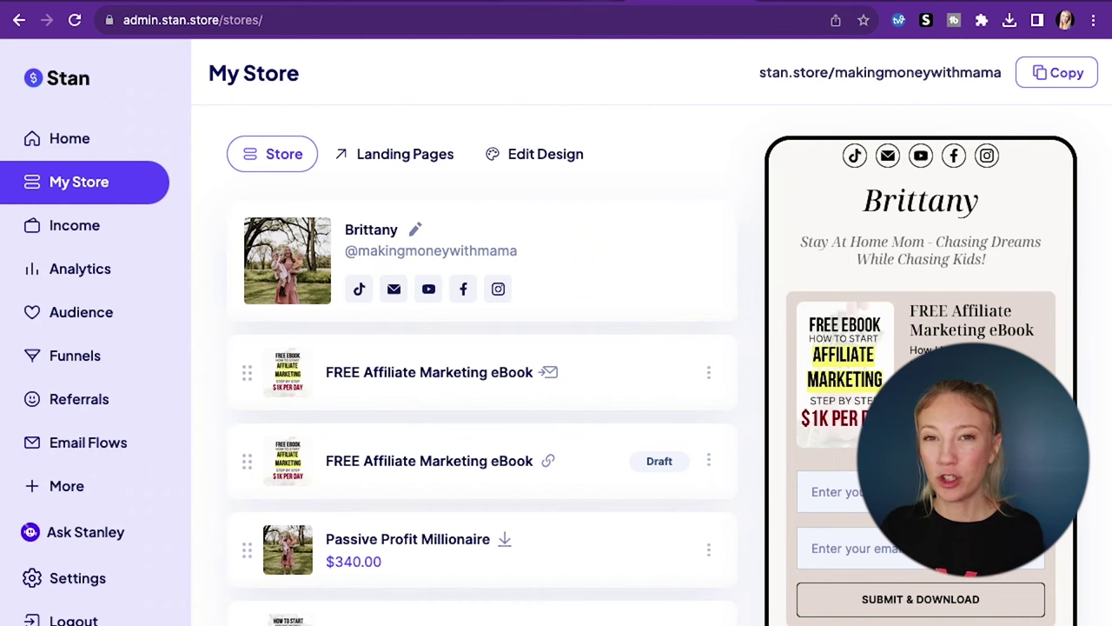